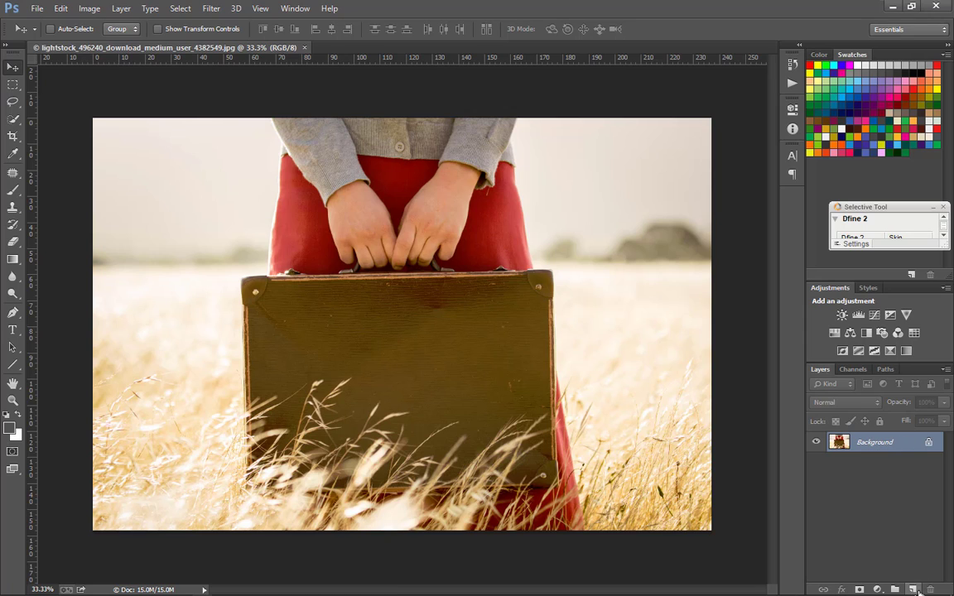
Duplicate the Background layer and add the text "GOING HOME" on two lines near the suitcase's upper-left corner
left_click_drag(901, 447, 912, 589)
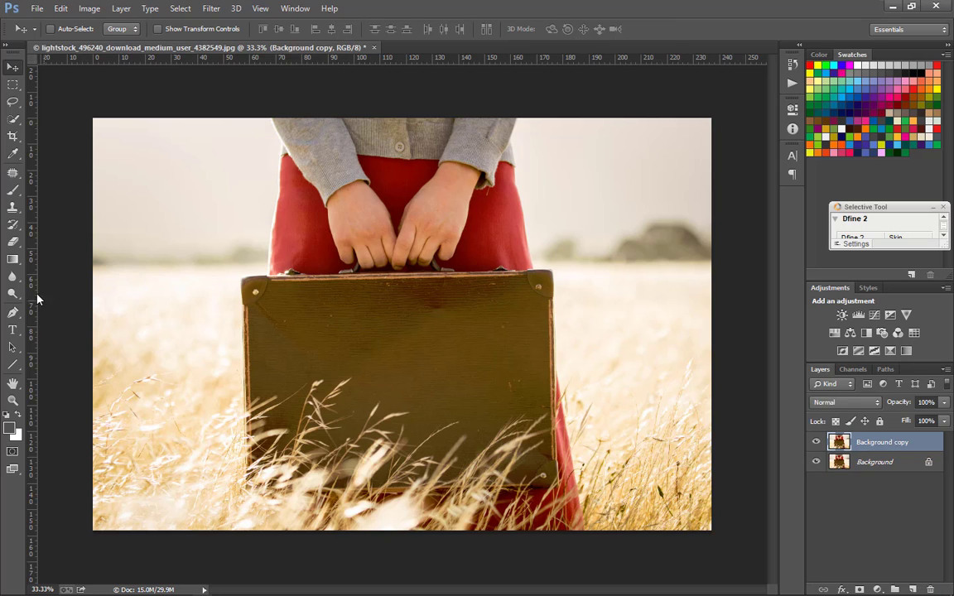
left_click(12, 330)
left_click(274, 300)
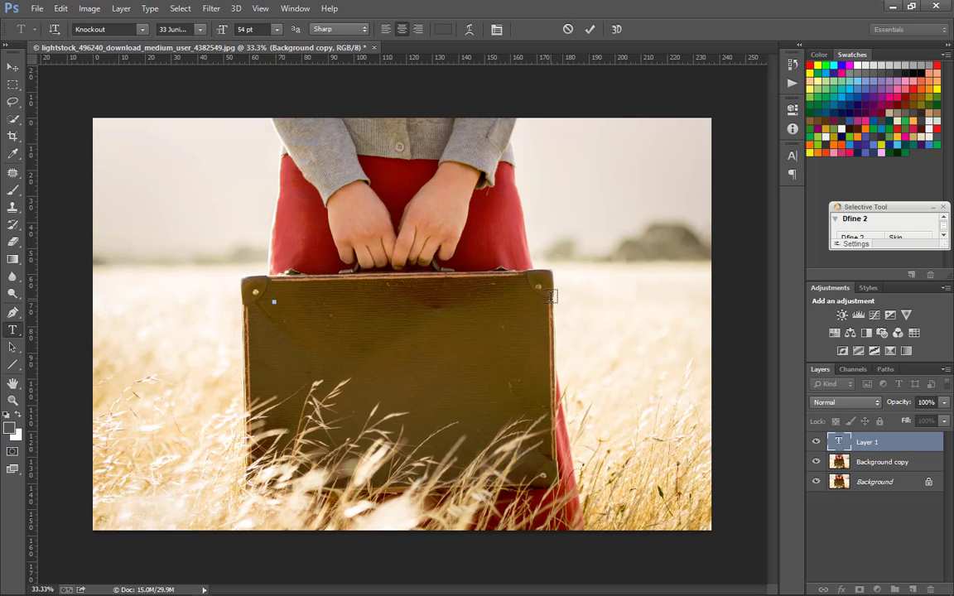
type("GOING")
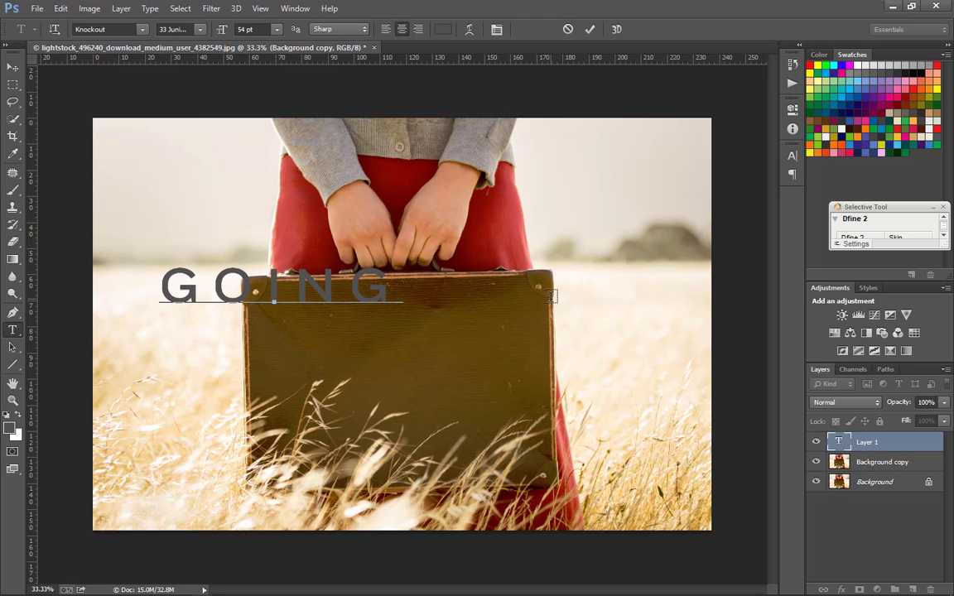
key("Return")
type("H")
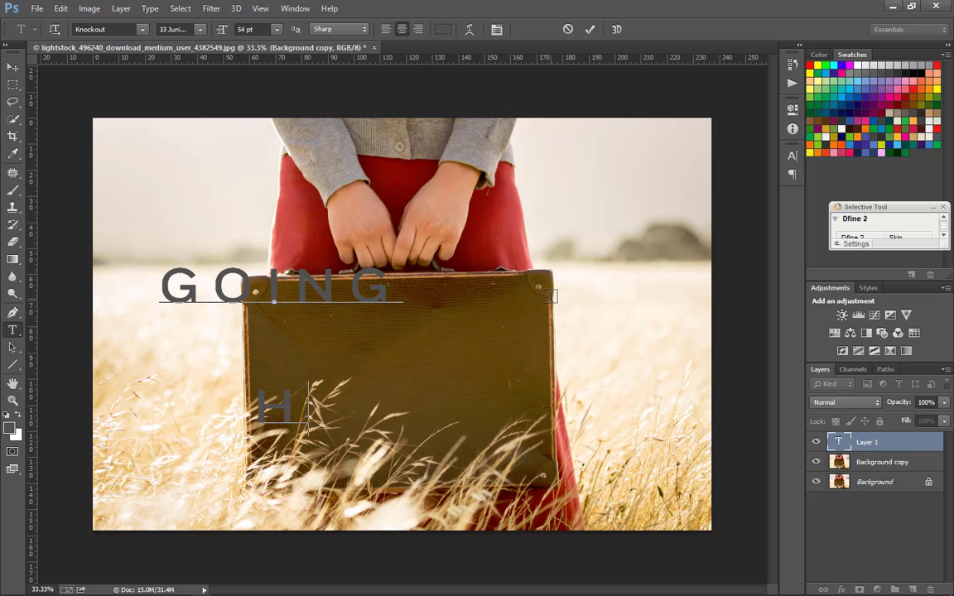
type("OME")
Set the font style of the whole text to Knockout 94 Ultimate Sumo
key("ctrl+a")
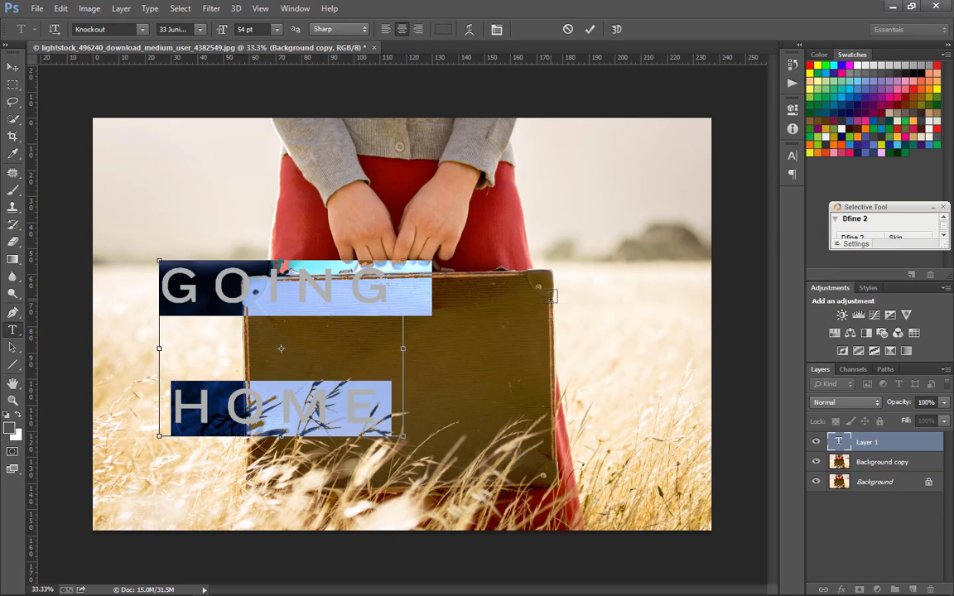
left_click(163, 30)
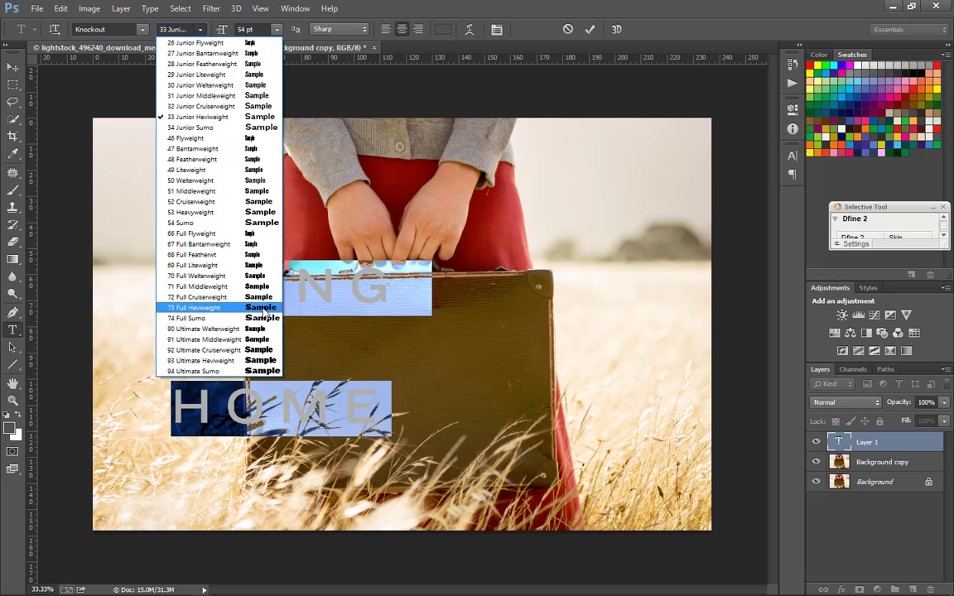
left_click(262, 353)
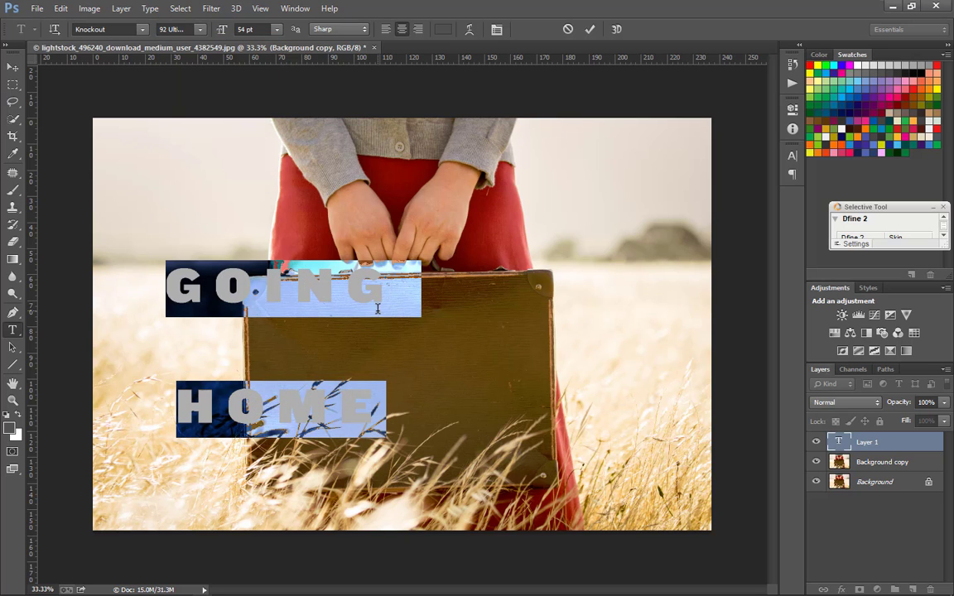
left_click(196, 29)
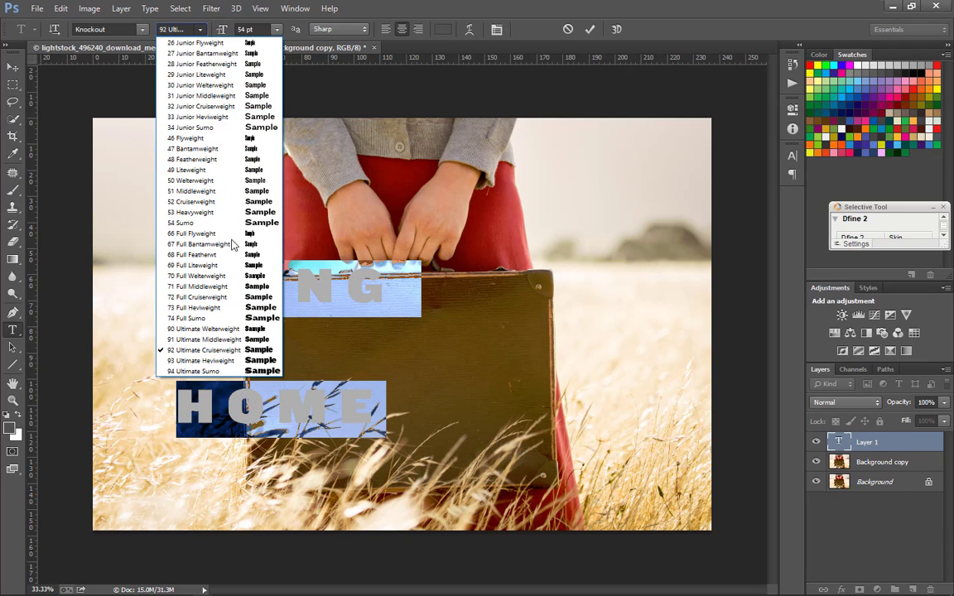
left_click(268, 373)
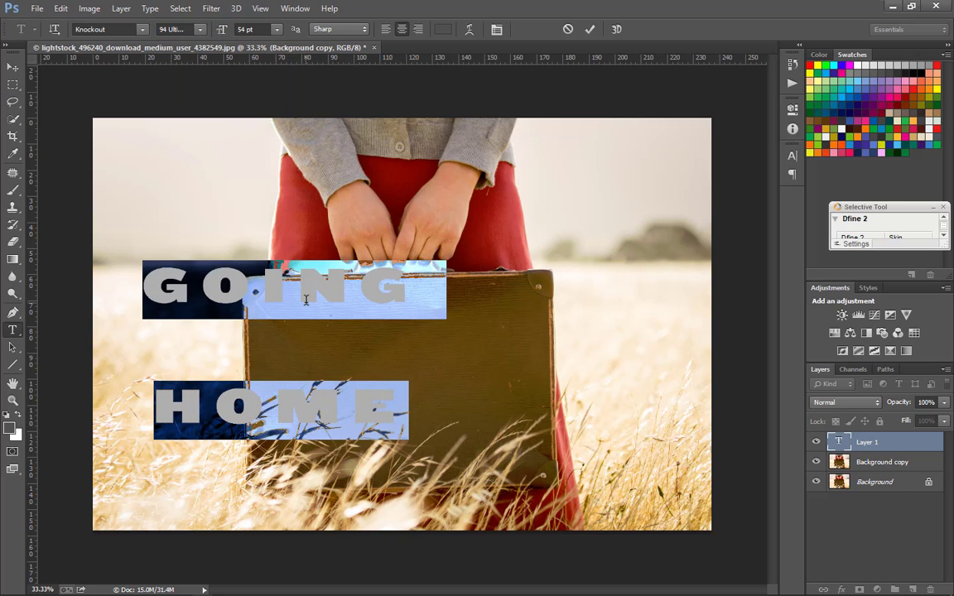
Tighten the leading of both lines until HOME sits closely beneath GOING
key("alt+Up")
key("alt+Up")
key("alt+Up")
key("alt+Up")
key("alt+Up")
key("alt+Up")
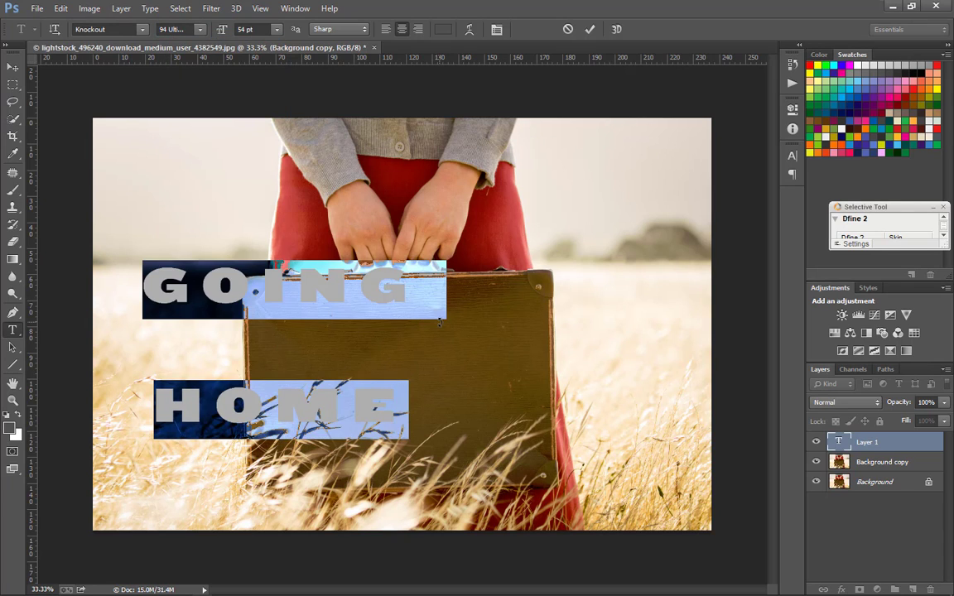
key("alt+Up")
key("alt+Up")
key("alt+Up")
key("alt+Up")
key("alt+Up")
key("alt+Up")
key("alt+Up")
key("alt+Up")
key("alt+Up")
key("alt+Up")
key("alt+Up")
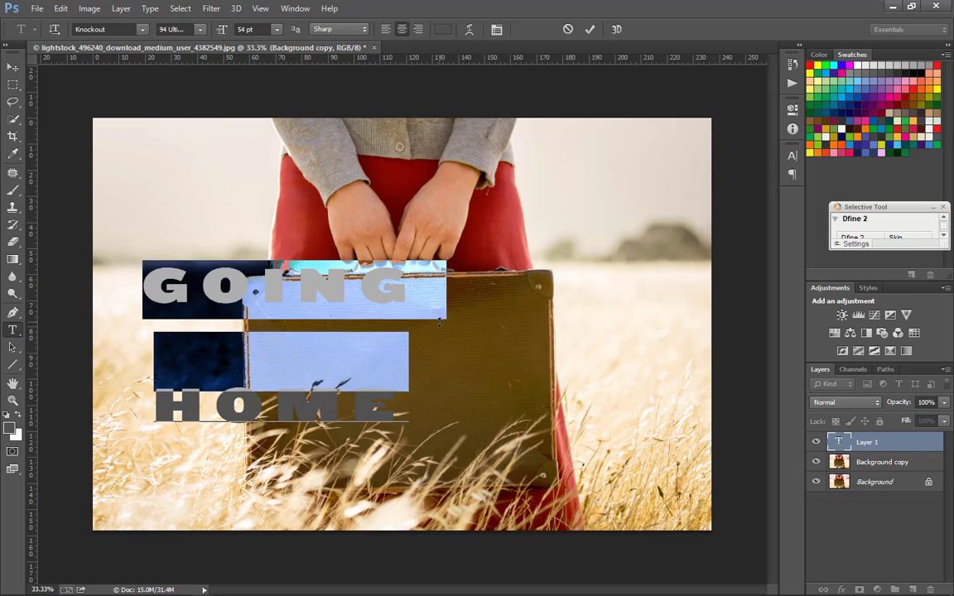
key("alt+Up")
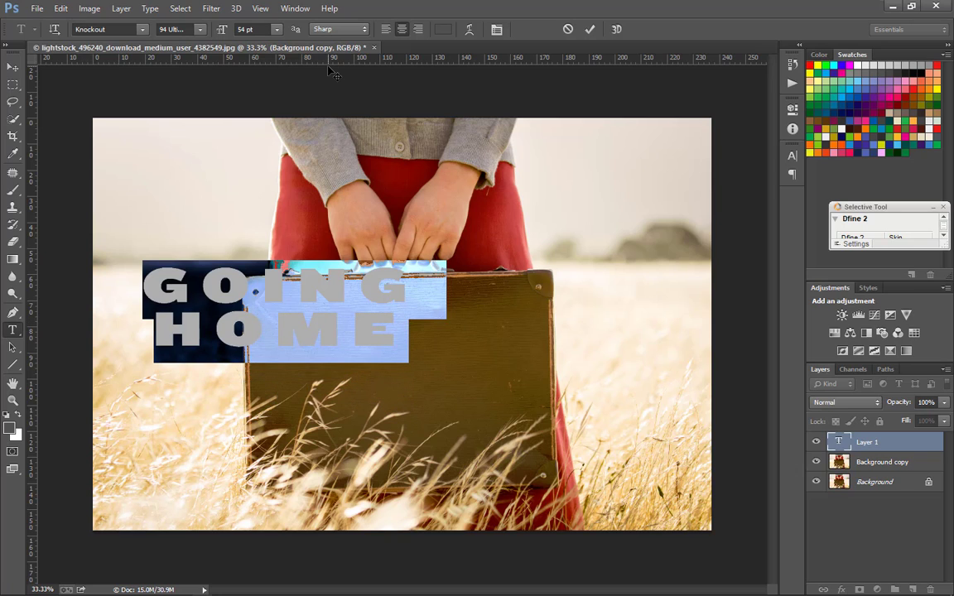
Reduce the tracking of the whole text to 9 so the letters sit close together
key("alt+Left")
key("alt+Left")
key("alt+Left")
key("alt+Left")
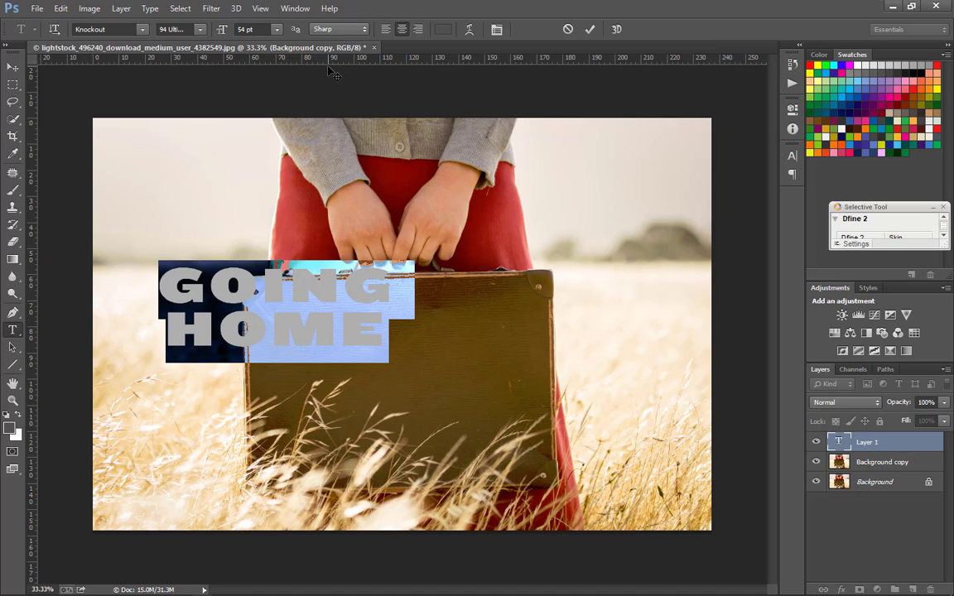
key("alt+Left")
key("alt+Left")
key("alt+Left")
key("alt+Left")
key("alt+Left")
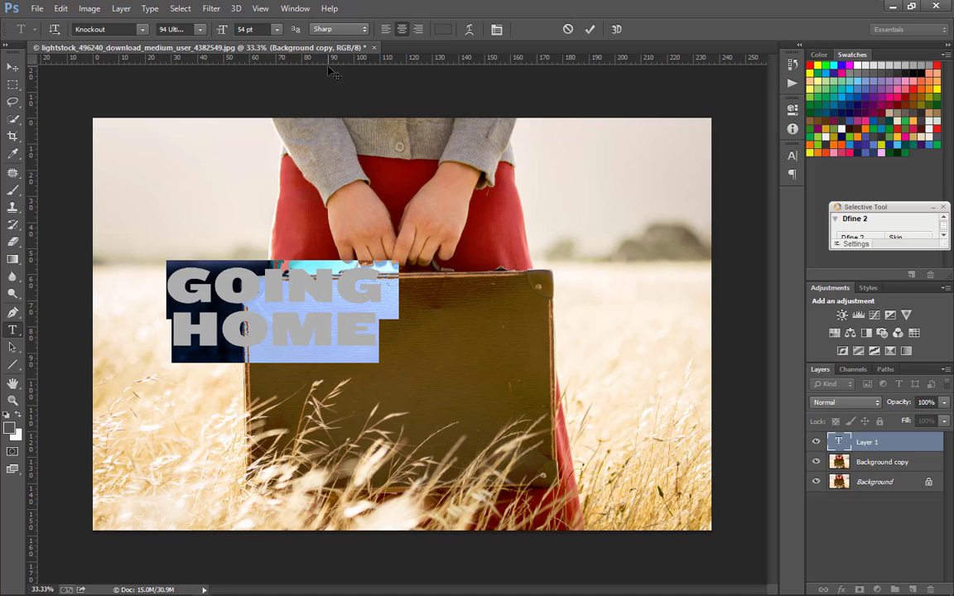
Enlarge the whole text to 87 pt
key("ctrl")
key("ctrl+shift+period")
key("ctrl+shift+period")
key("ctrl+shift+period")
key("ctrl+shift+period")
key("ctrl+shift+period")
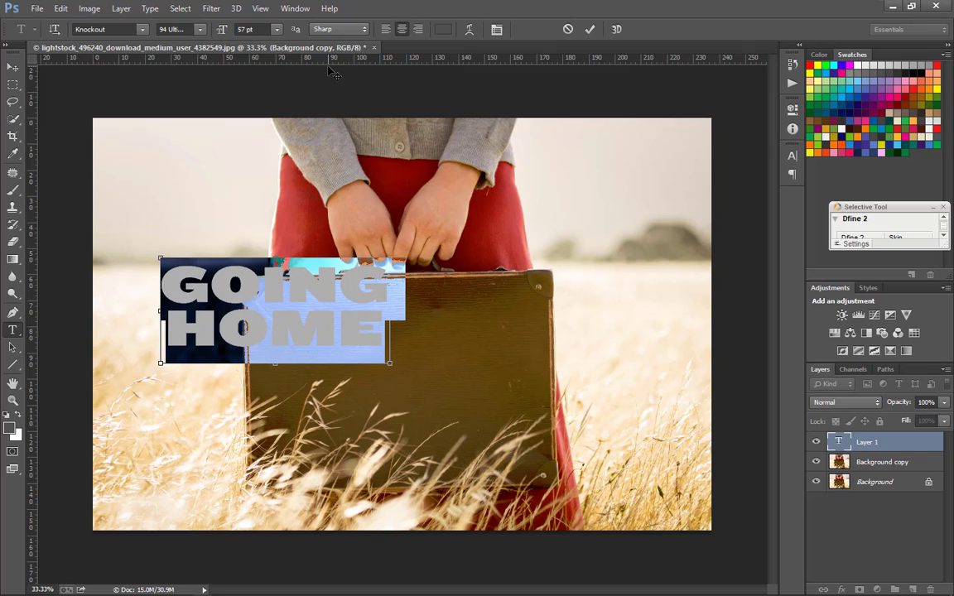
key("ctrl+shift+period")
key("ctrl+shift+period")
key("ctrl+shift+period")
key("ctrl+shift+period")
key("ctrl+shift+period")
key("ctrl+shift+period")
key("ctrl+shift+period")
key("ctrl+shift+period")
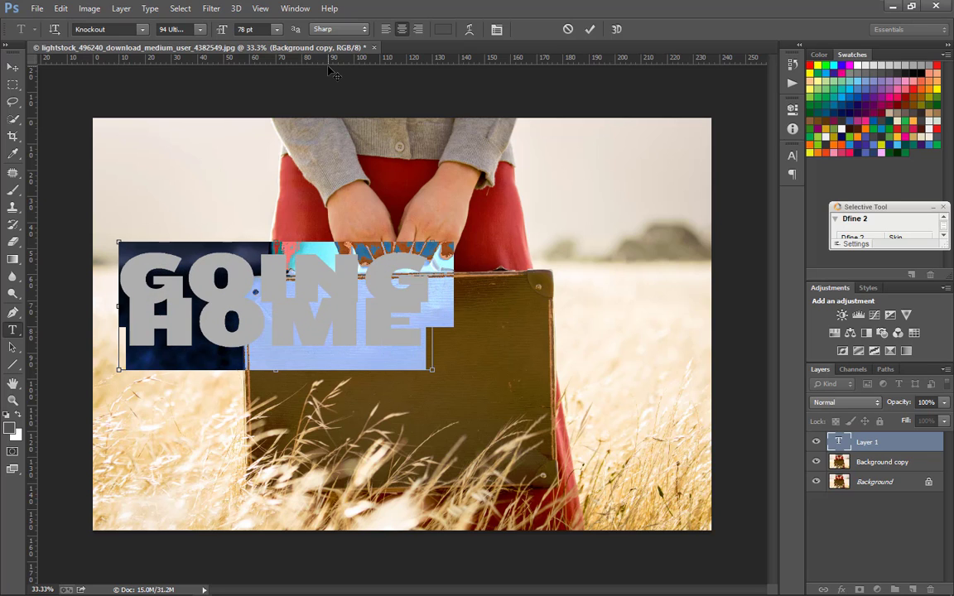
key("alt+Right")
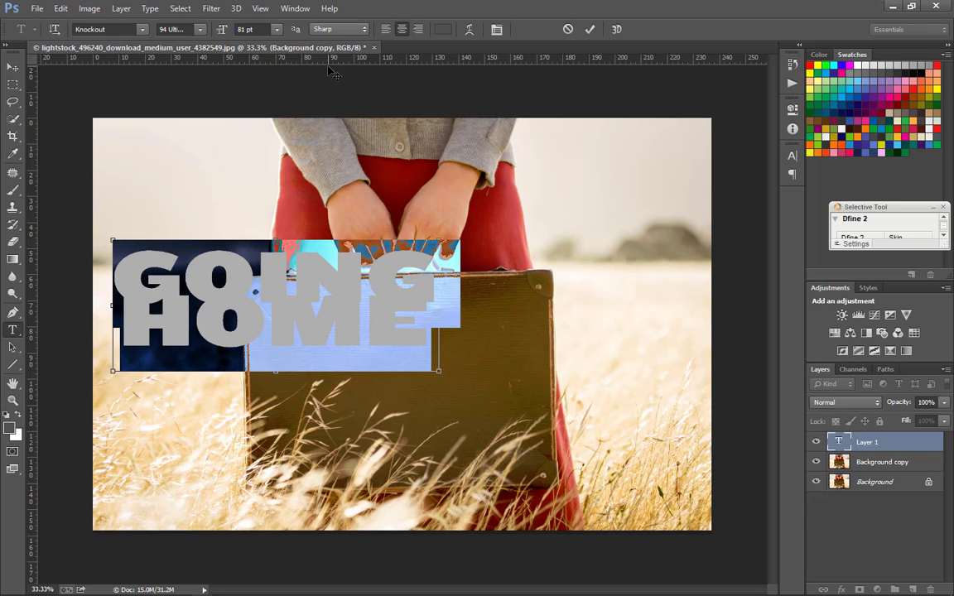
key("ctrl+shift+period")
key("ctrl+shift+period")
key("ctrl+shift+period")
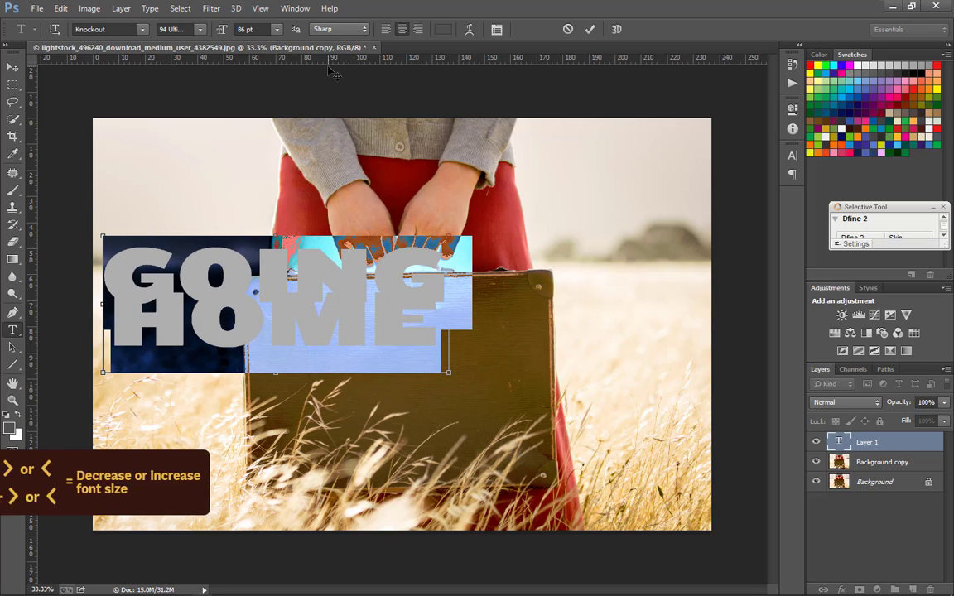
Increase the text's leading to 62 pt so that GOING and HOME no longer overlap
key("alt+Down")
key("alt+Down")
key("alt+Down")
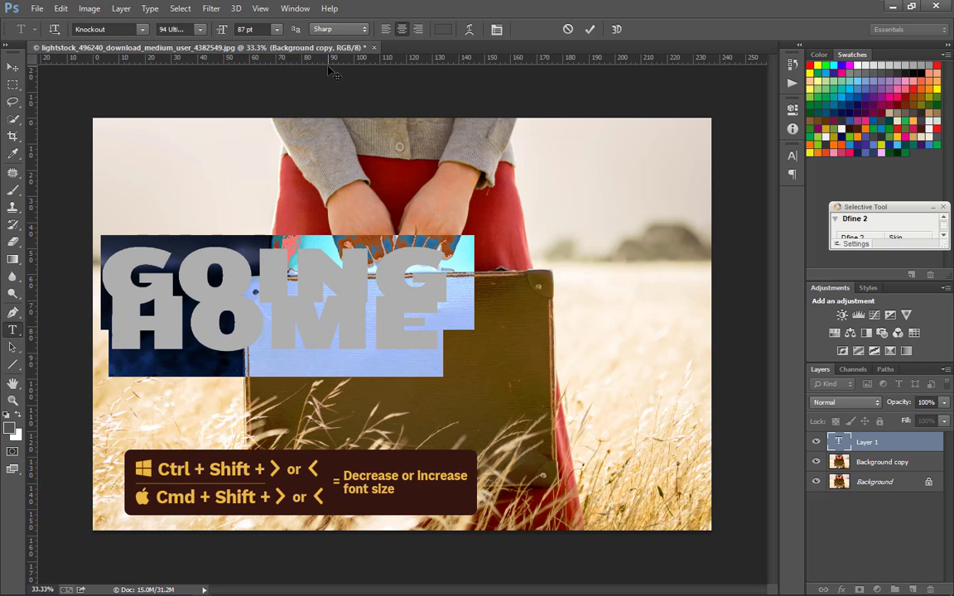
key("alt+Down")
key("alt+Down")
key("alt+Down")
key("alt+Down")
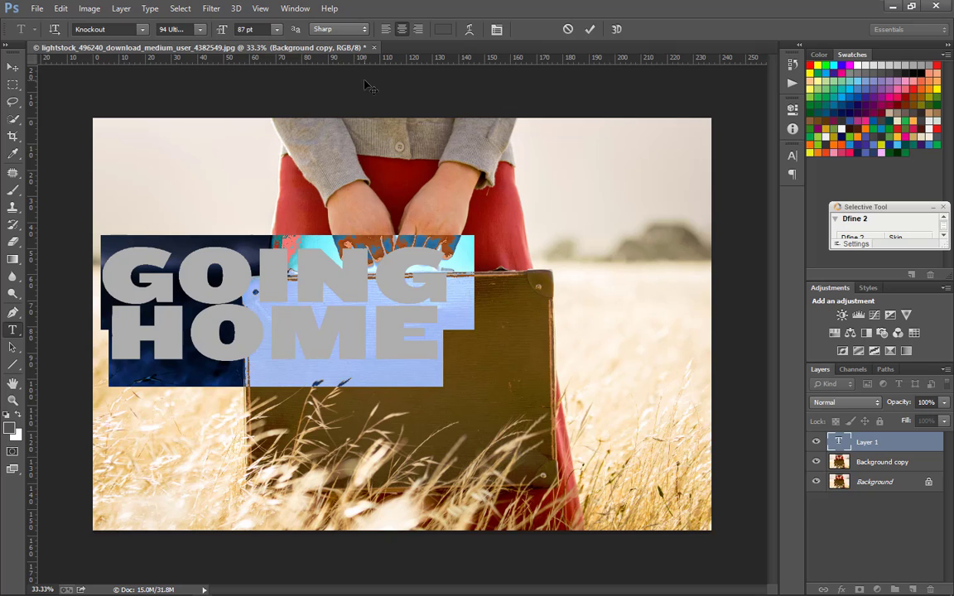
Move the text over the middle of the suitcase and enlarge it to 117 pt
key("ctrl")
left_click_drag(353, 291, 487, 311)
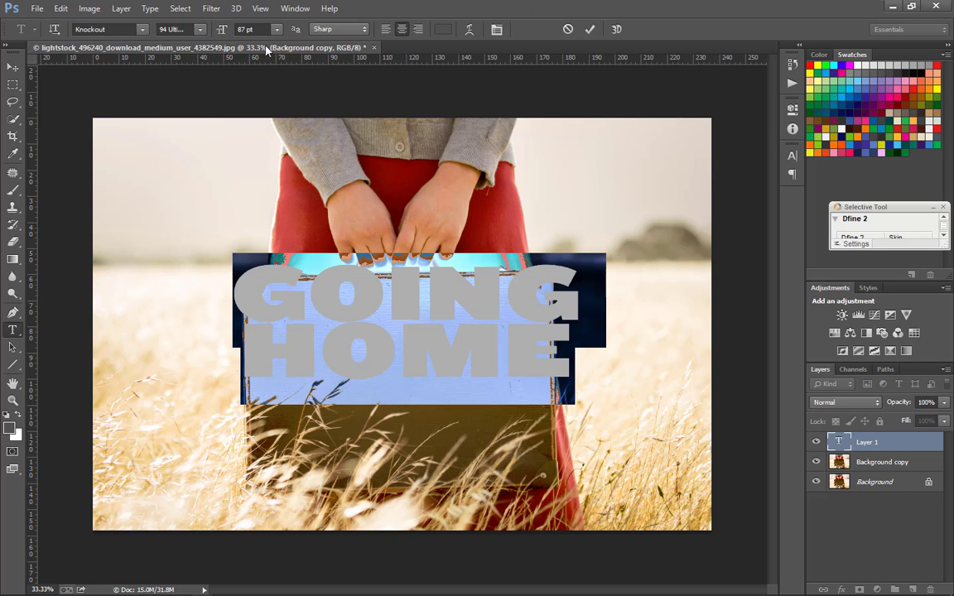
left_click_drag(221, 31, 243, 31)
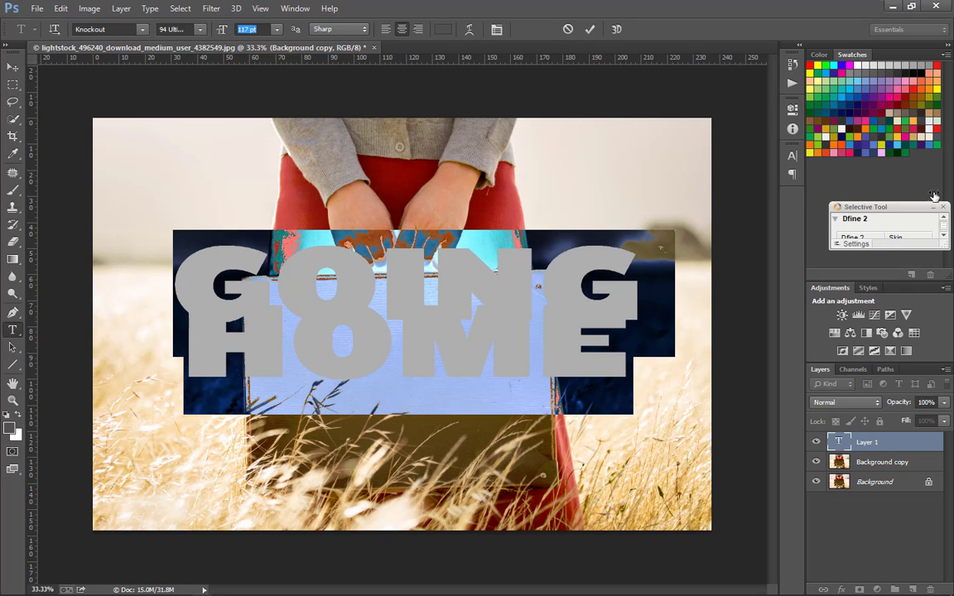
Set the text's font size to 133 pt and its leading to 95 pt, and commit the text
left_click(793, 157)
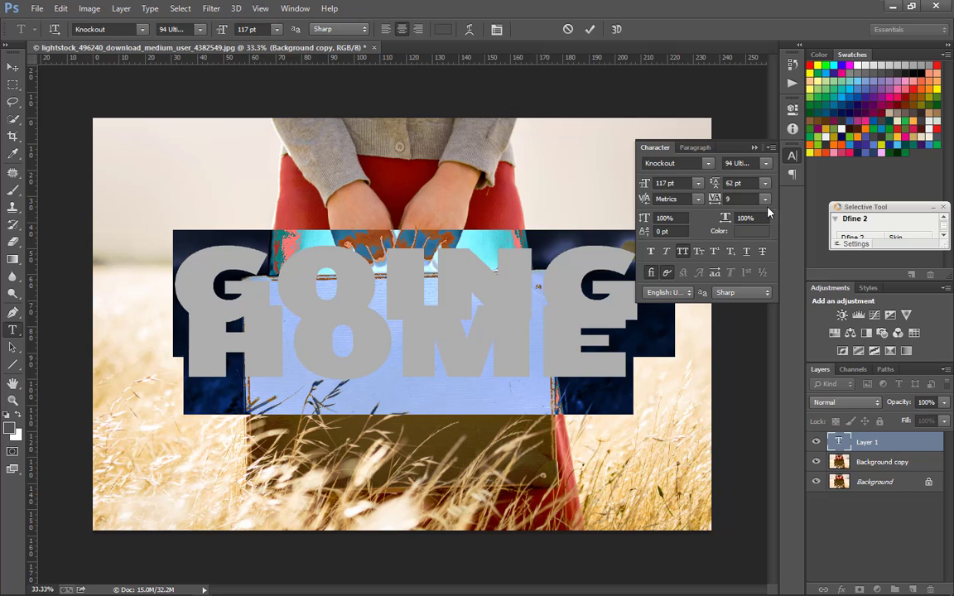
left_click_drag(716, 184, 731, 186)
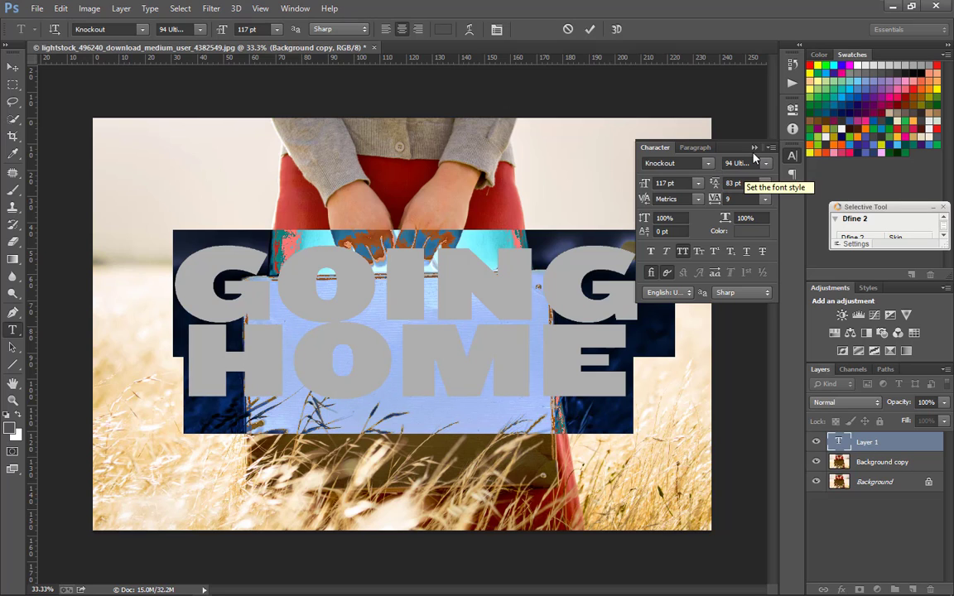
left_click_drag(643, 185, 655, 187)
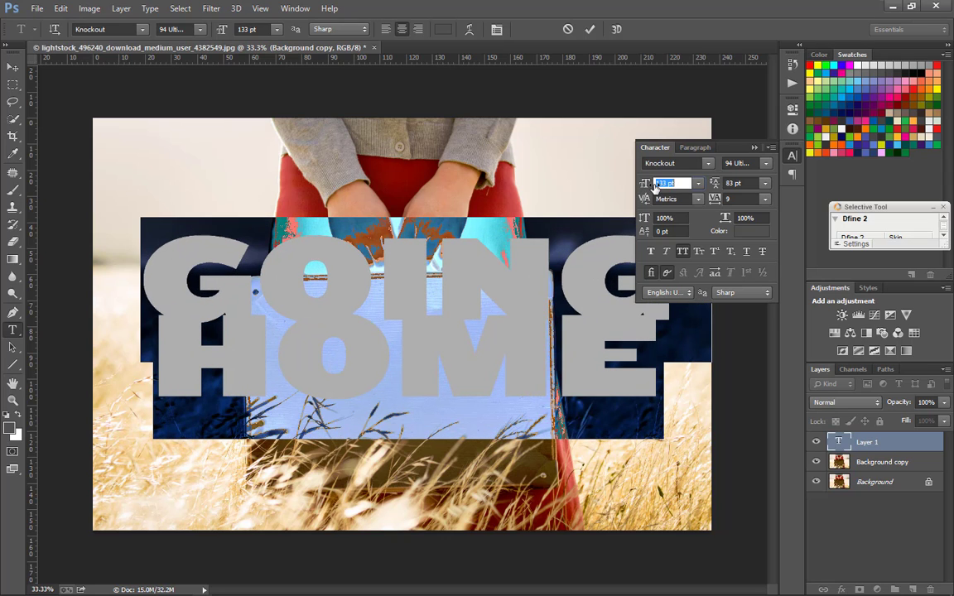
left_click_drag(717, 184, 725, 184)
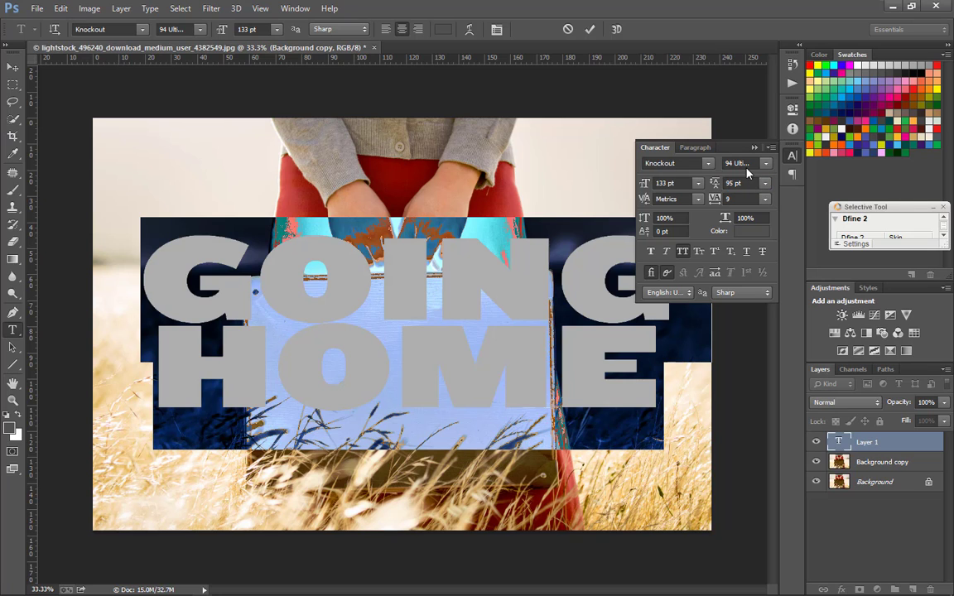
left_click(755, 148)
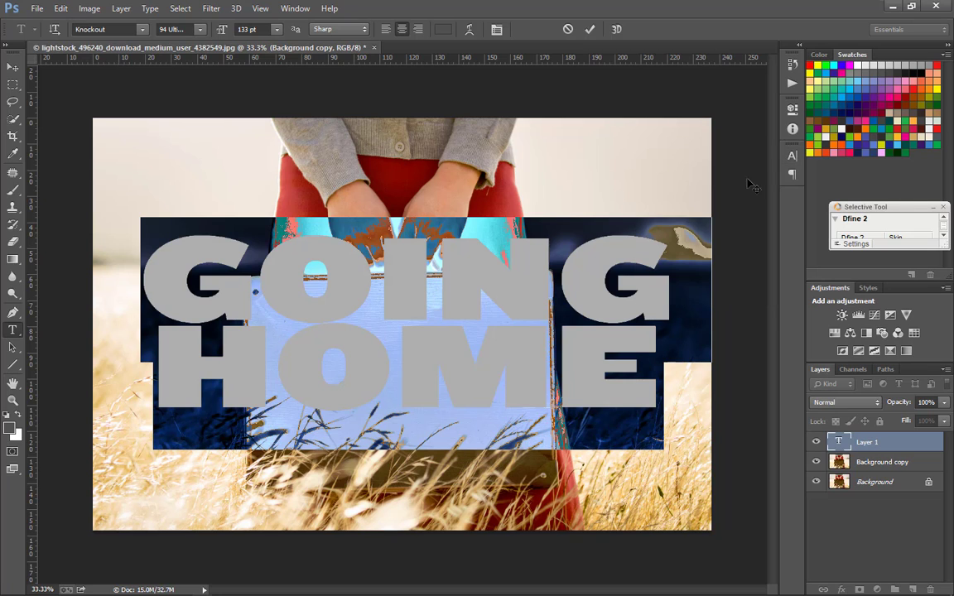
left_click(15, 67)
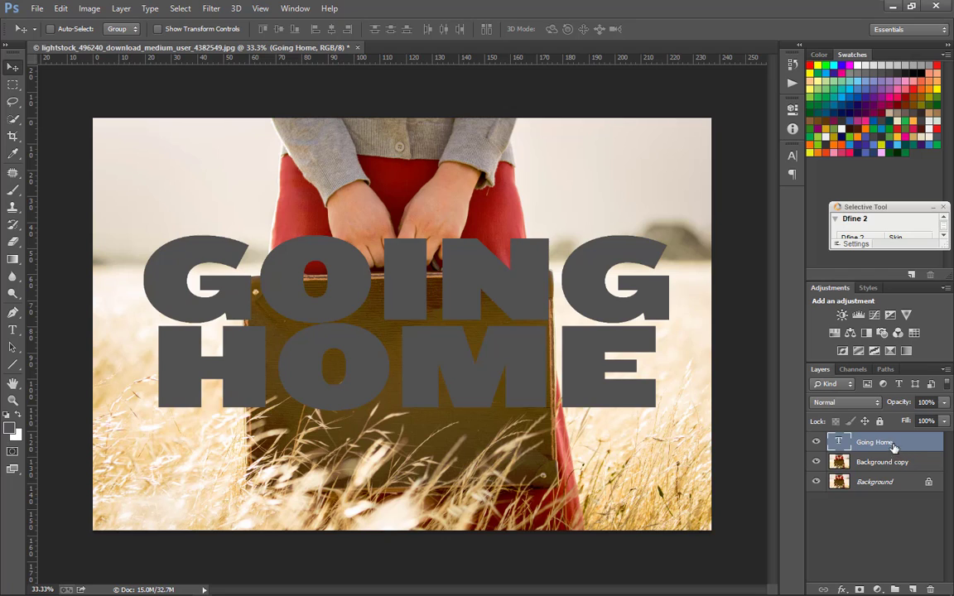
Place the Going Home layer below Background copy and clip Background copy to the text with a clipping mask
left_click_drag(886, 444, 886, 471)
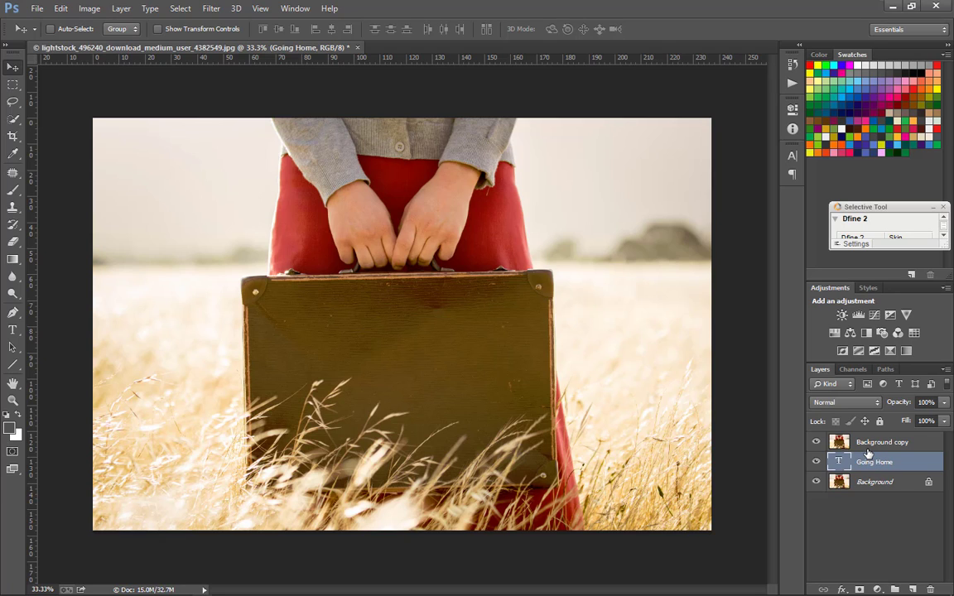
left_click_drag(868, 454, 870, 443)
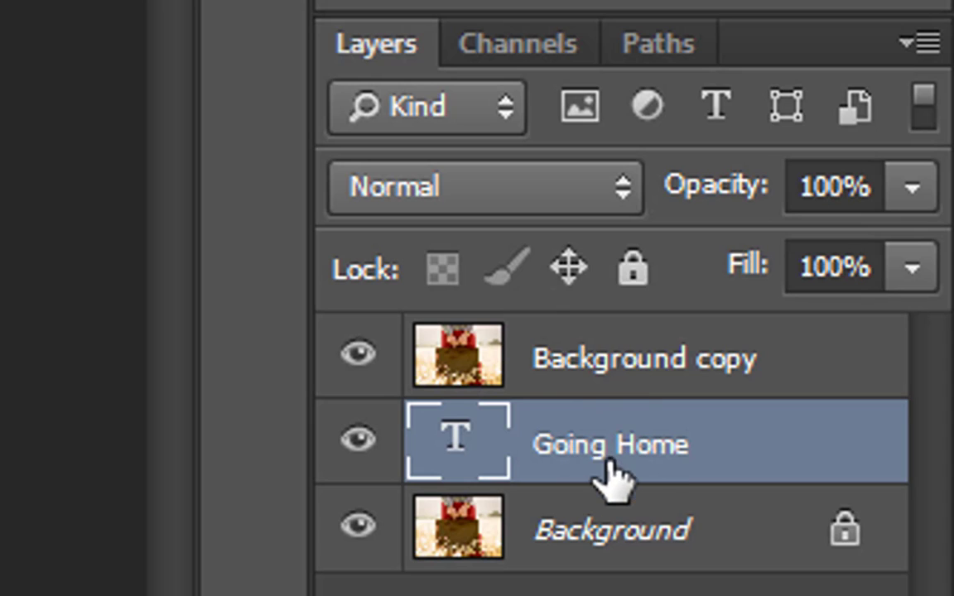
left_click_drag(553, 443, 557, 398)
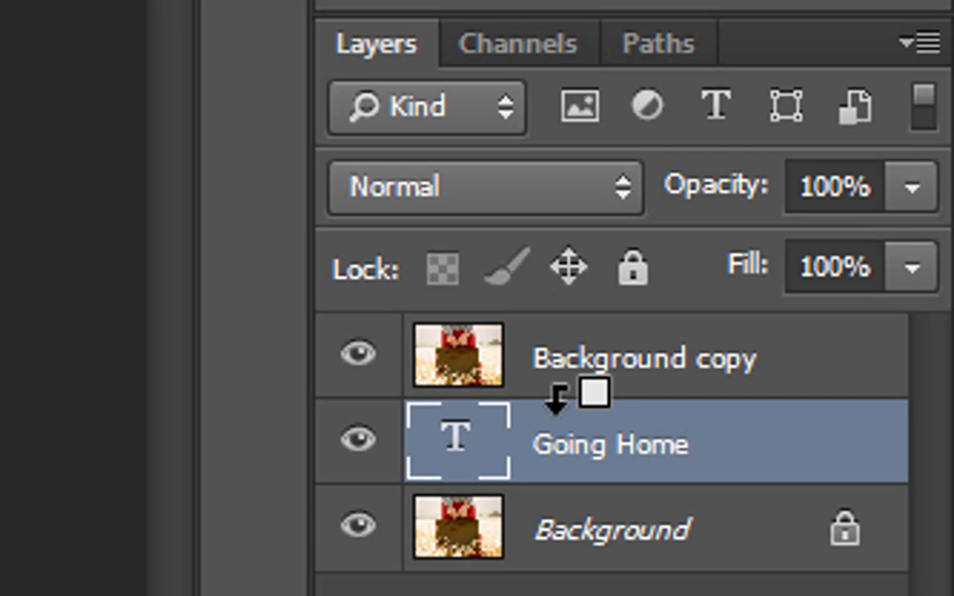
left_click(557, 398, "alt")
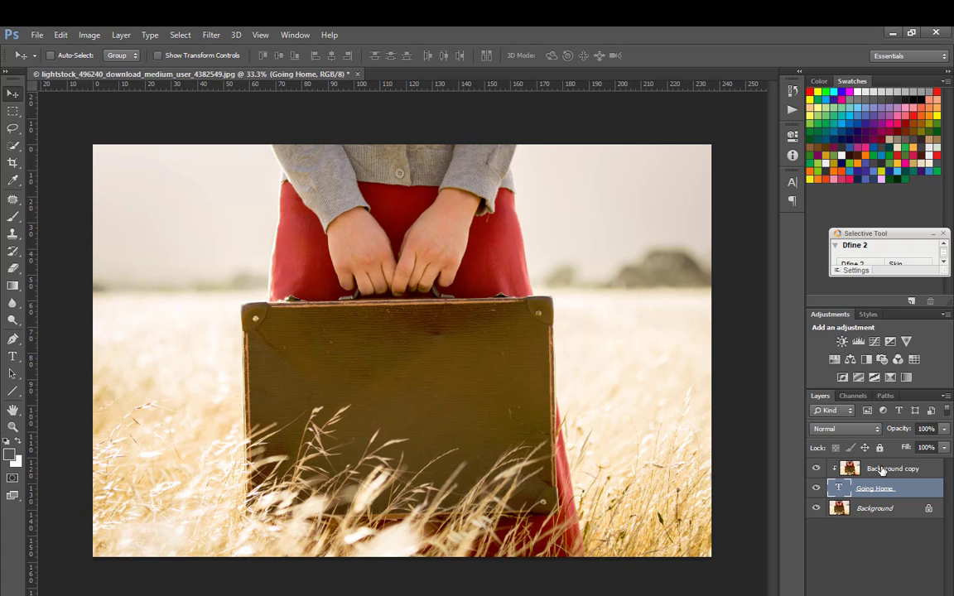
Hide and reshow the Background layer to check the clipped text, and select the Background layer
left_click(816, 508)
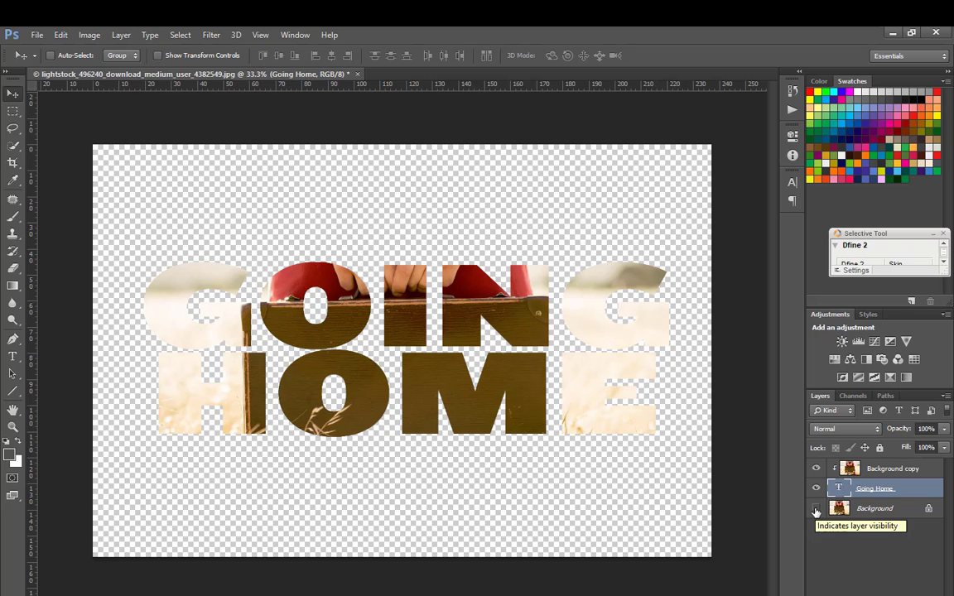
left_click(816, 508)
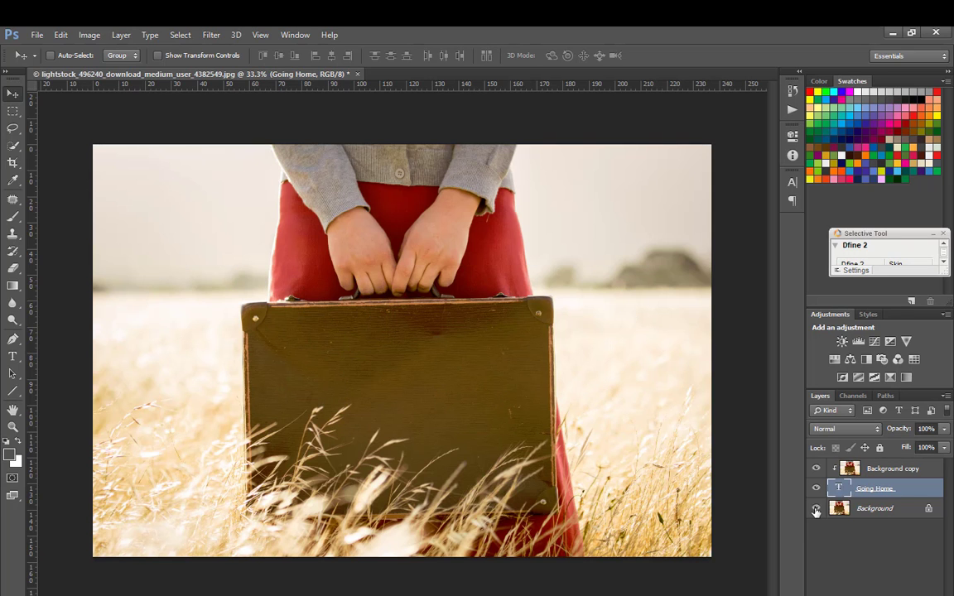
left_click(886, 511)
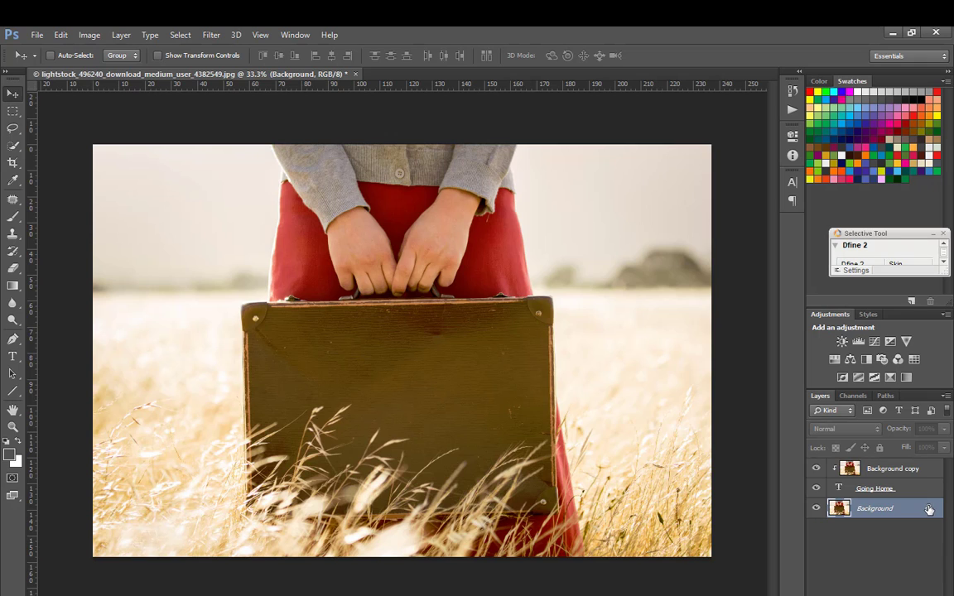
Unlock the Background layer and add a new layer filled with white at 100% opacity beneath it
left_click_drag(930, 510, 933, 591)
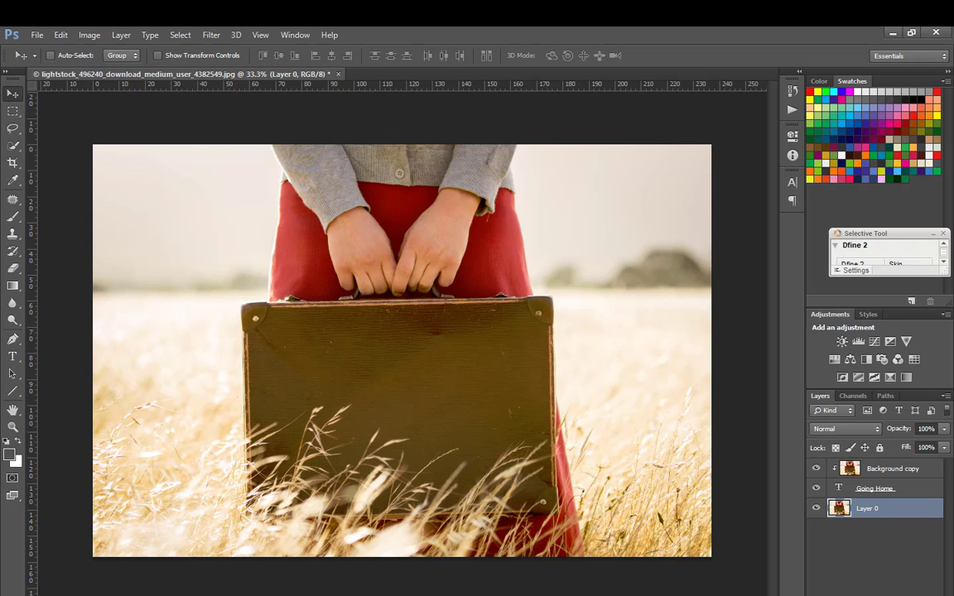
left_click(916, 593, "ctrl")
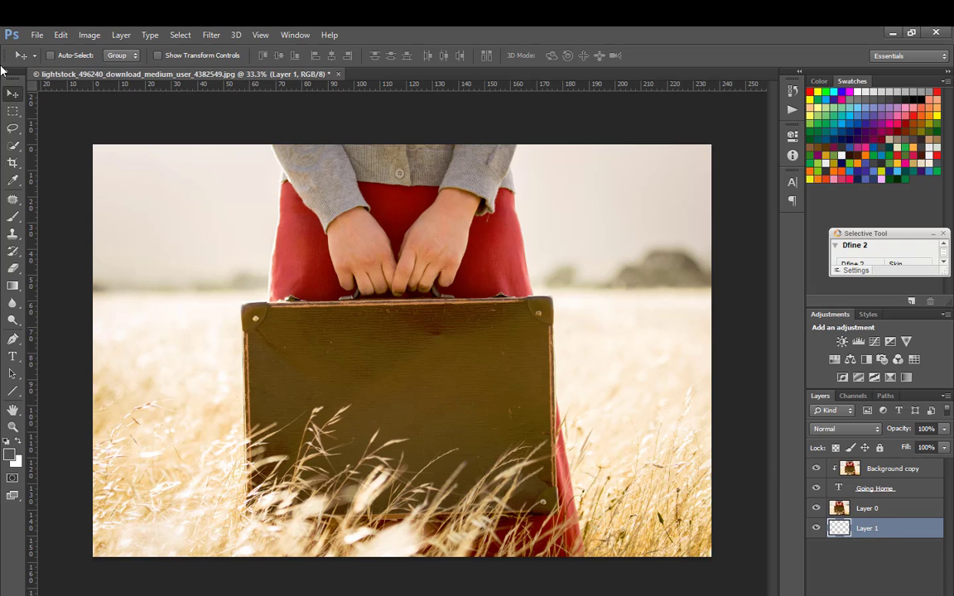
left_click(37, 35)
mouse_move(60, 34)
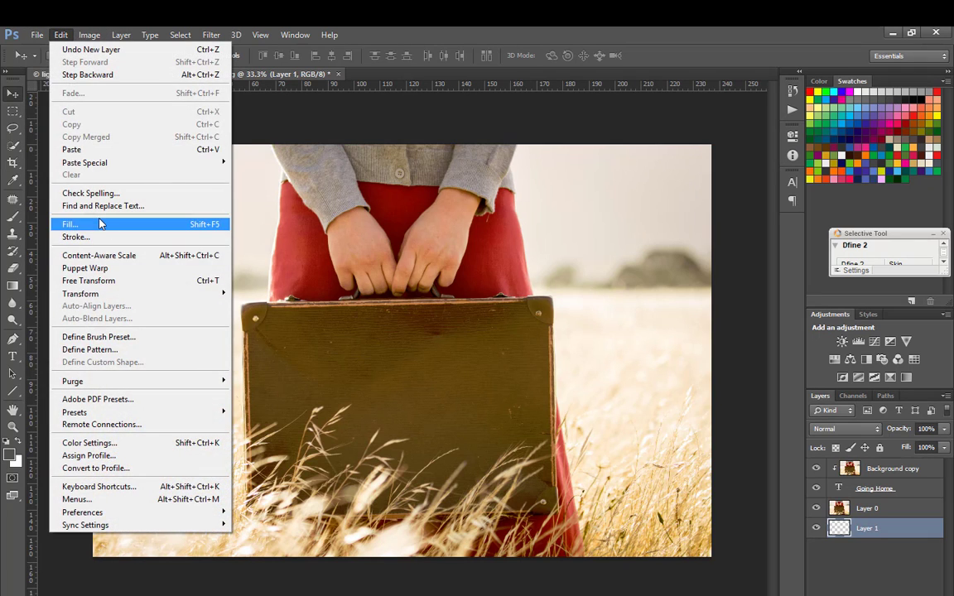
left_click(100, 224)
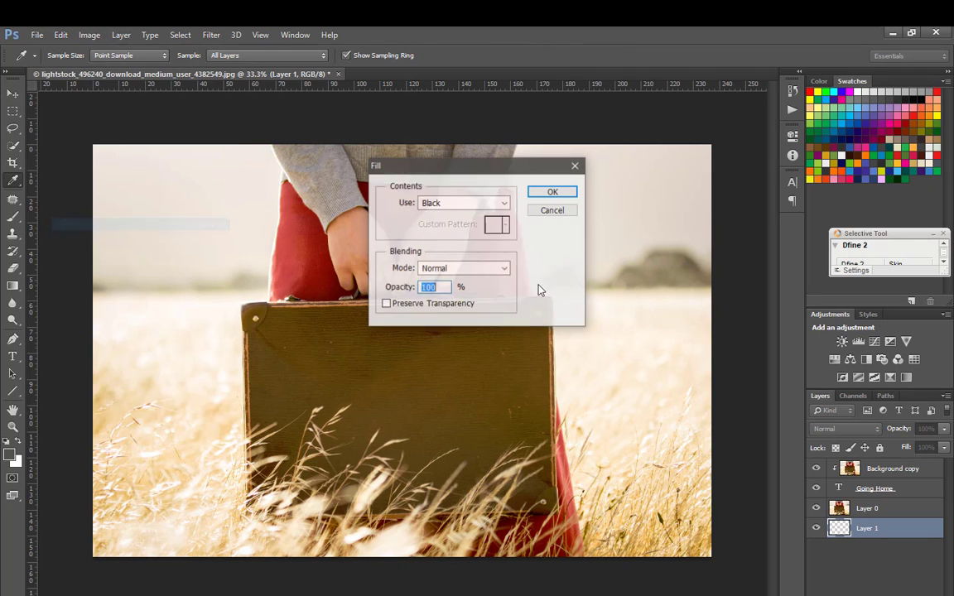
left_click(506, 203)
left_click(451, 323)
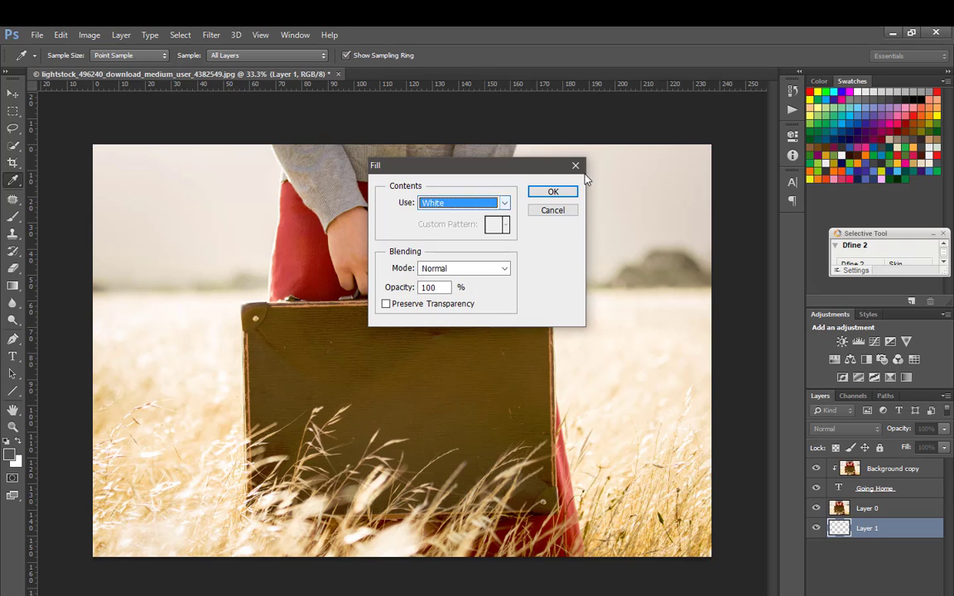
left_click(554, 192)
key("v")
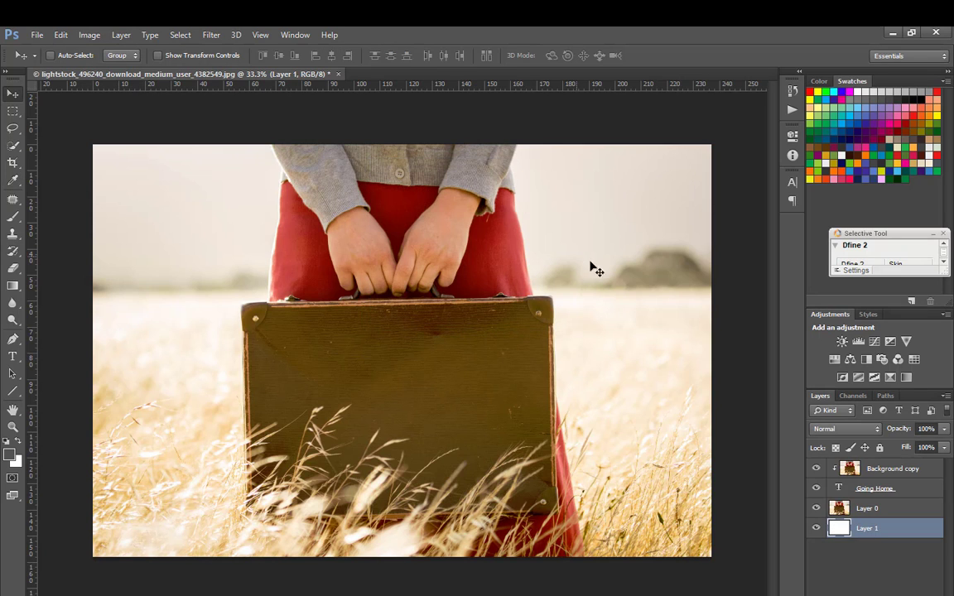
Lower the opacity of Layer 0, the full photo, to 18%
left_click(887, 509)
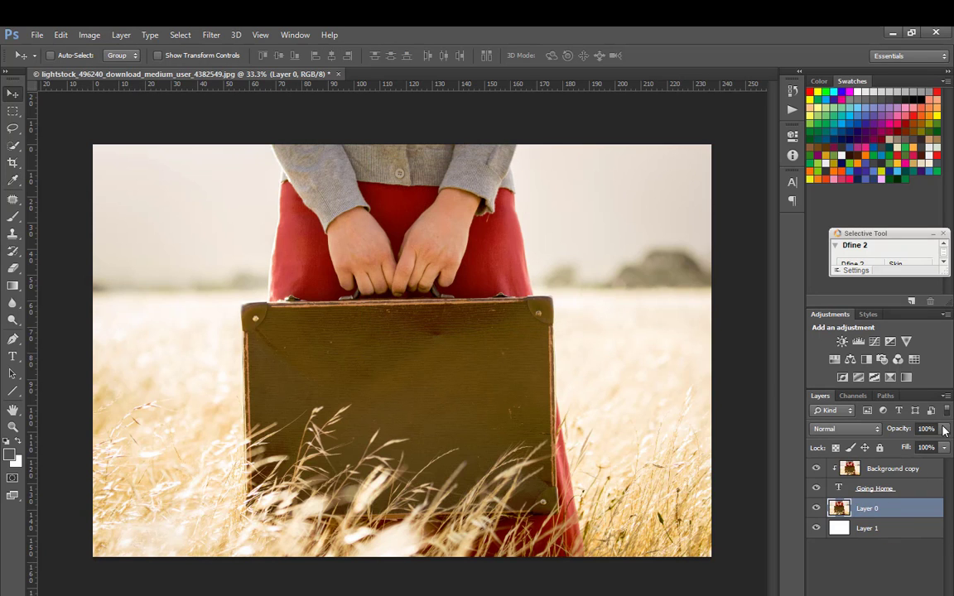
left_click(945, 429)
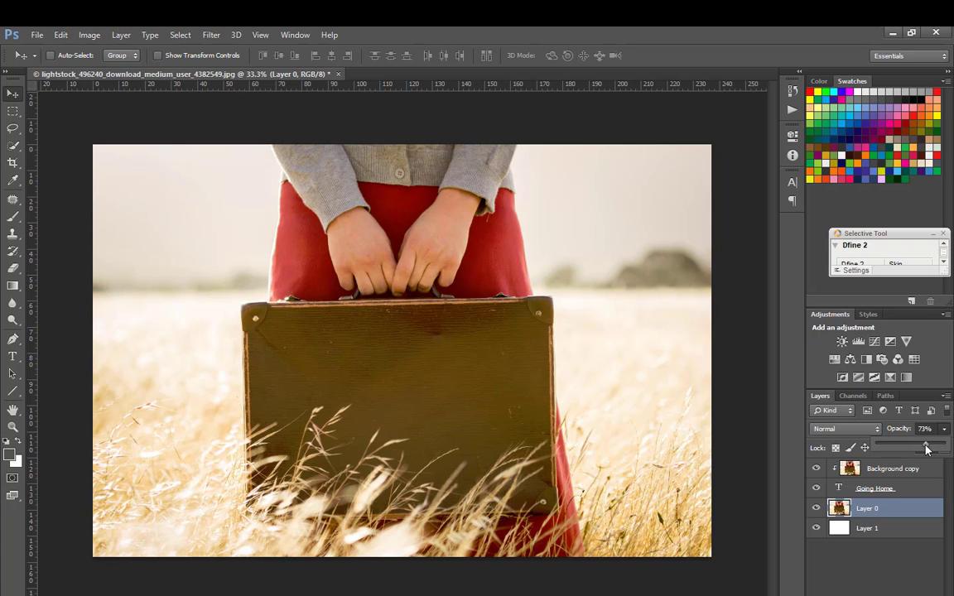
left_click_drag(934, 444, 890, 454)
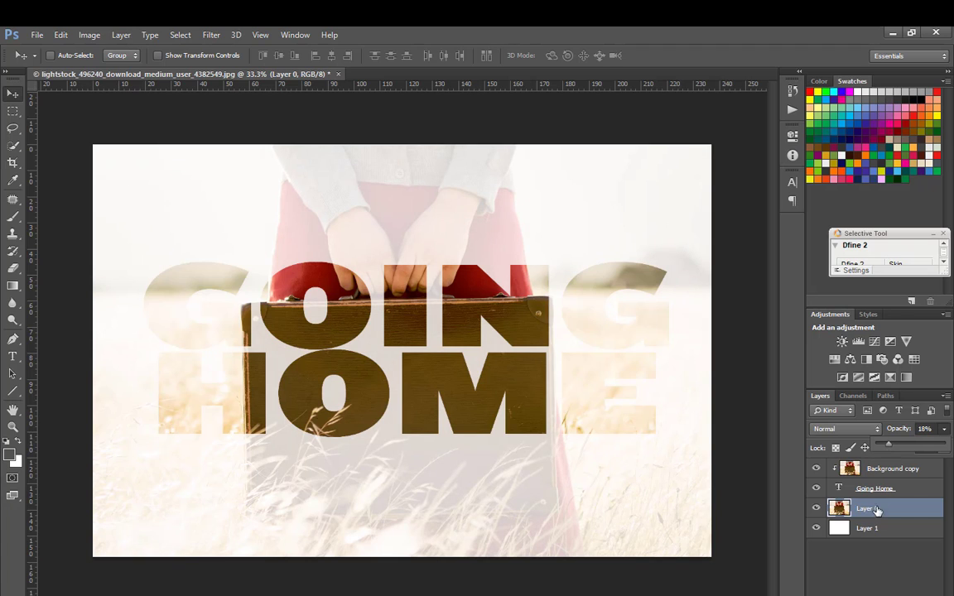
Add a Bevel & Emboss effect to the Going Home layer with the Chisel Hard technique, size 16 px and soften 6 px
left_click(944, 490)
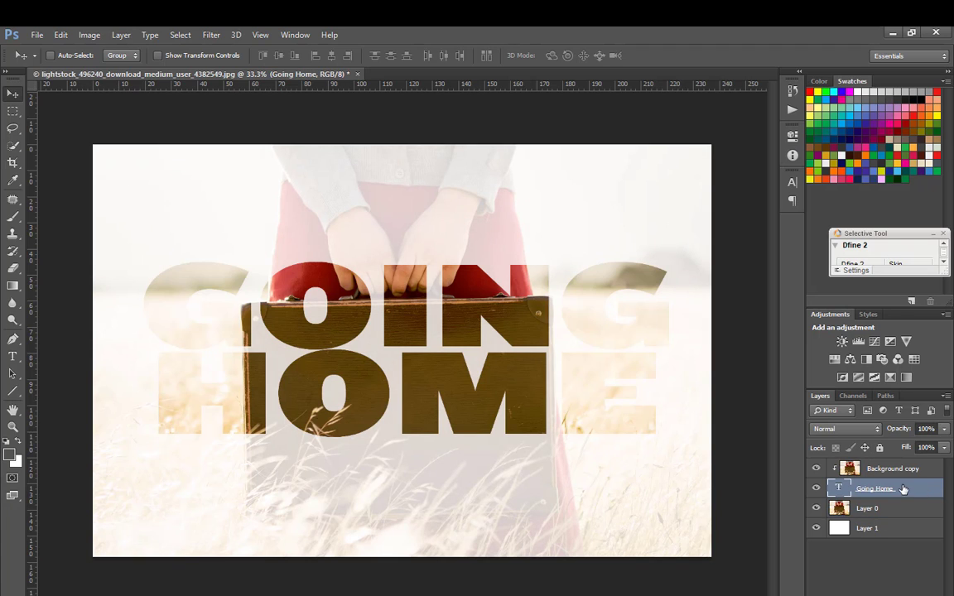
left_click(838, 595)
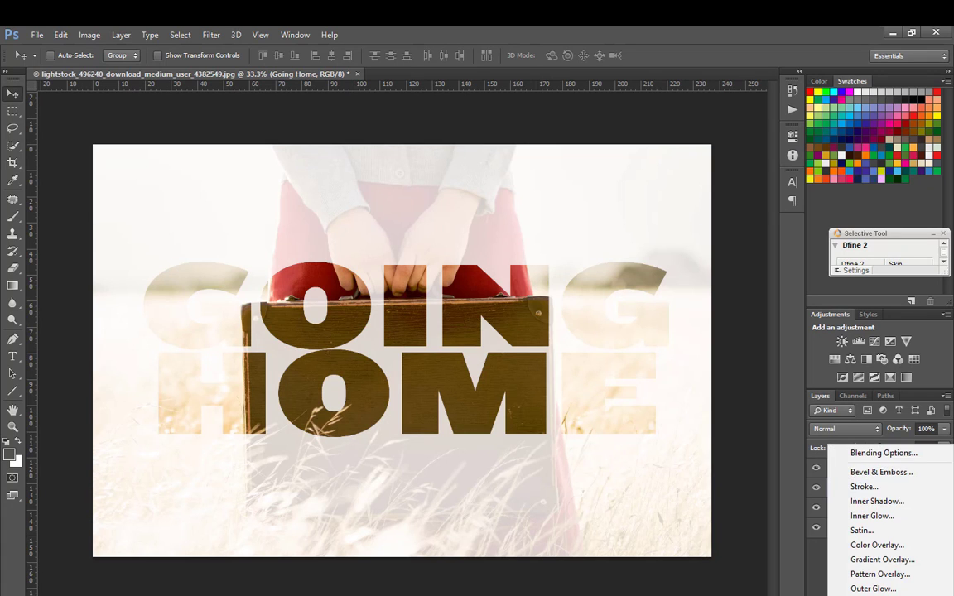
left_click(899, 472)
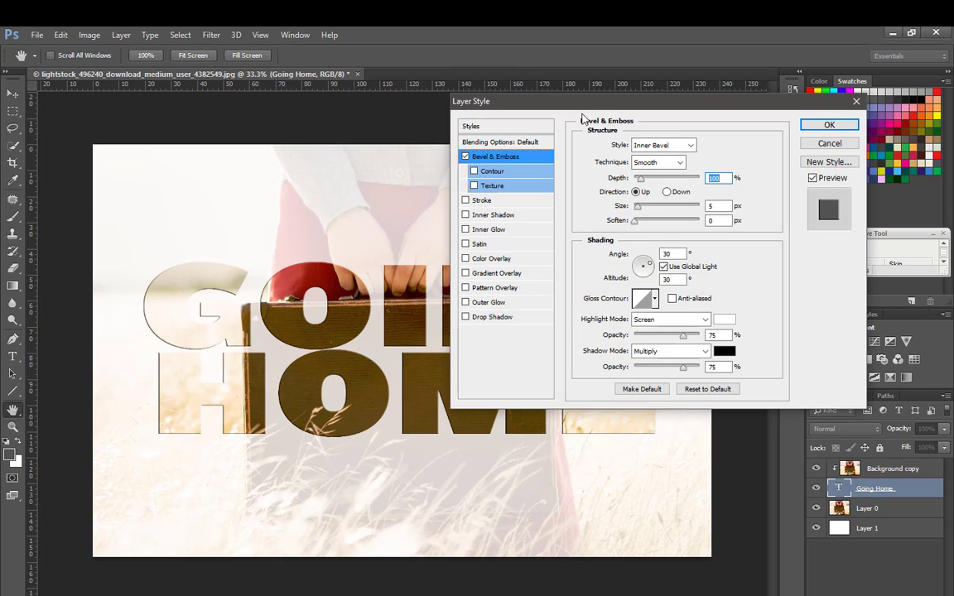
left_click_drag(587, 106, 657, 91)
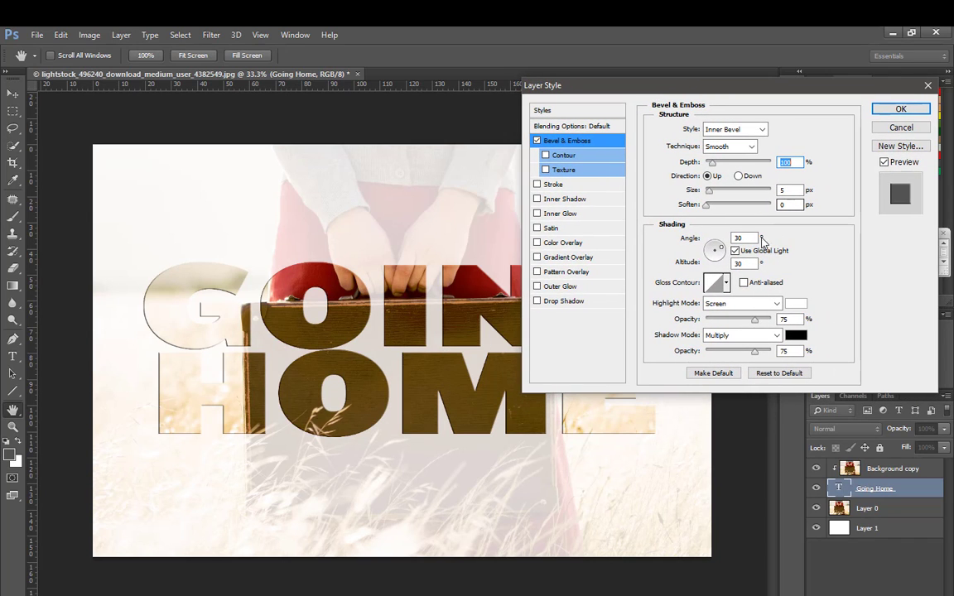
left_click(744, 147)
left_click(725, 166)
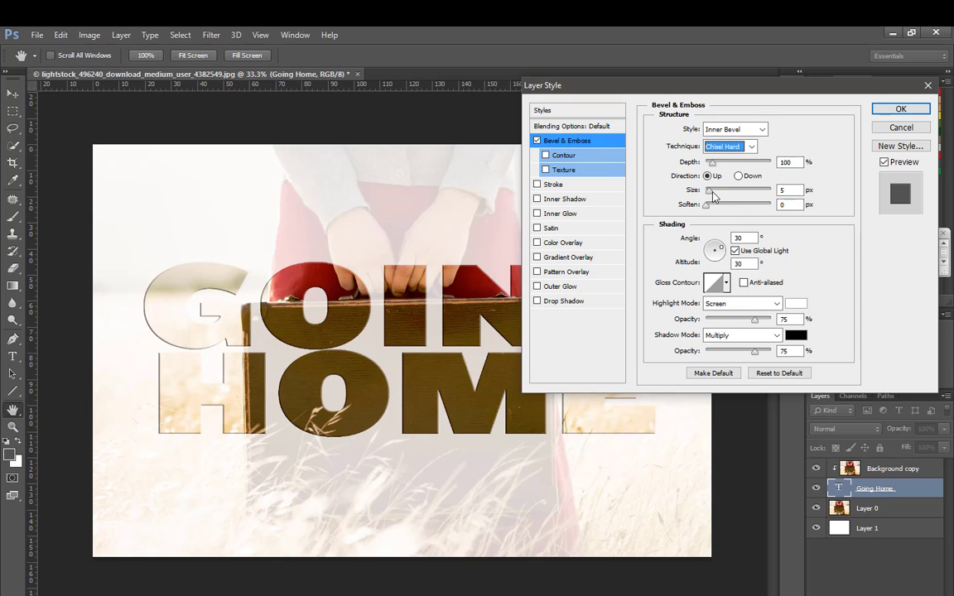
left_click_drag(709, 191, 732, 208)
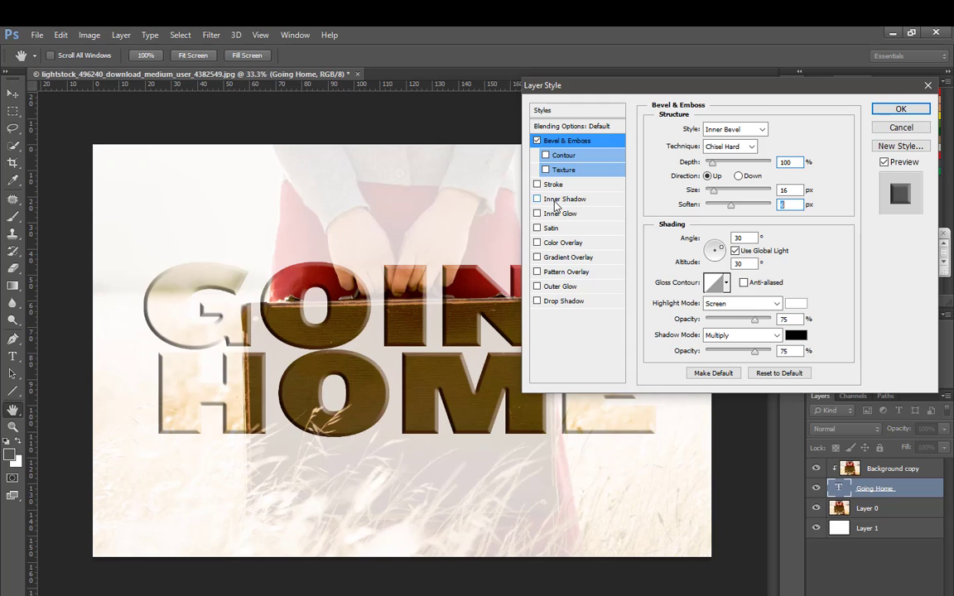
Add an Inner Shadow to the Going Home layer with 61% opacity and a distance of 13 px
left_click(559, 200)
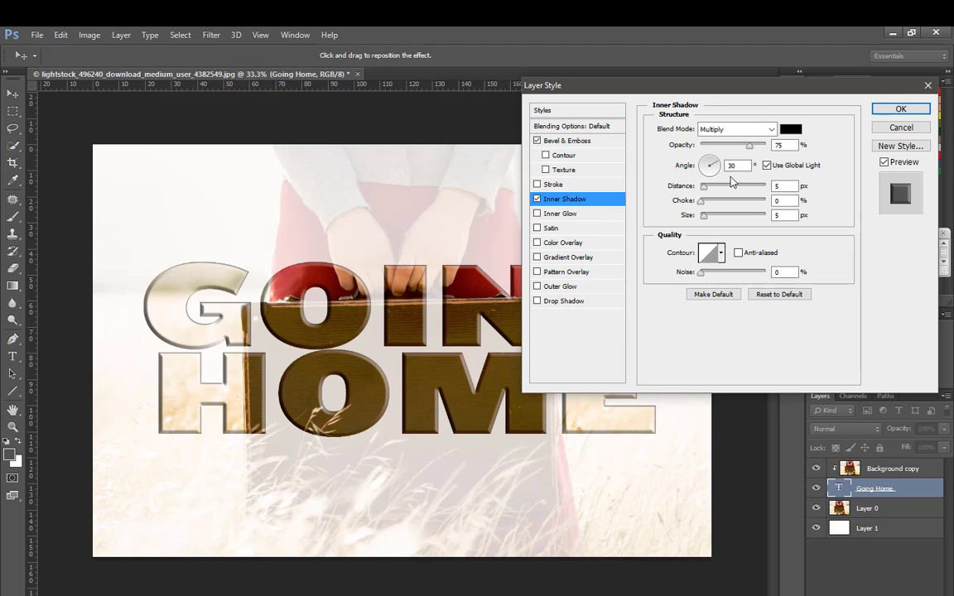
left_click_drag(748, 146, 740, 146)
left_click(710, 187)
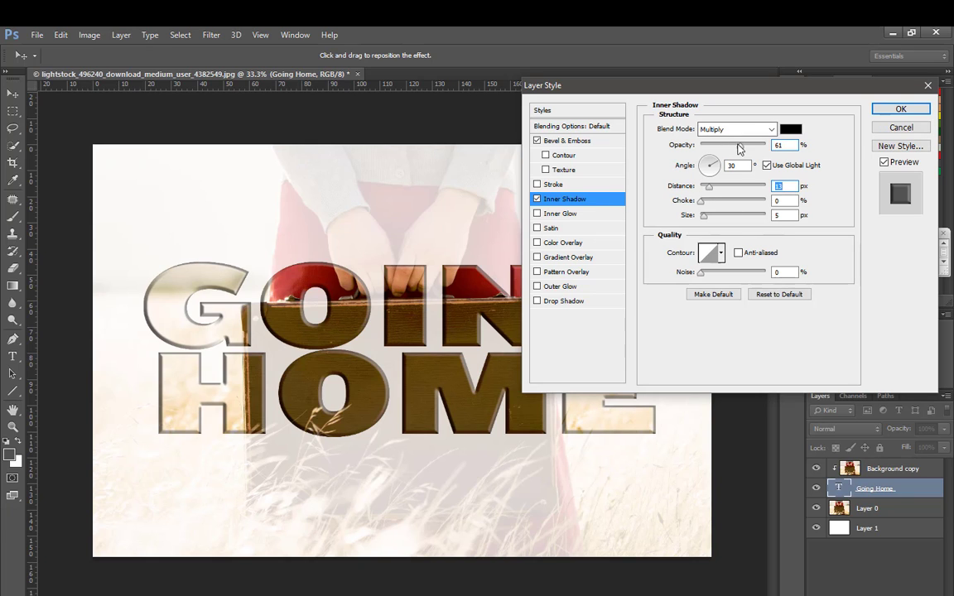
Set the inner shadow's color to dark red 871902 sampled from the skirt in the photo, and its size to 24 px
left_click(789, 130)
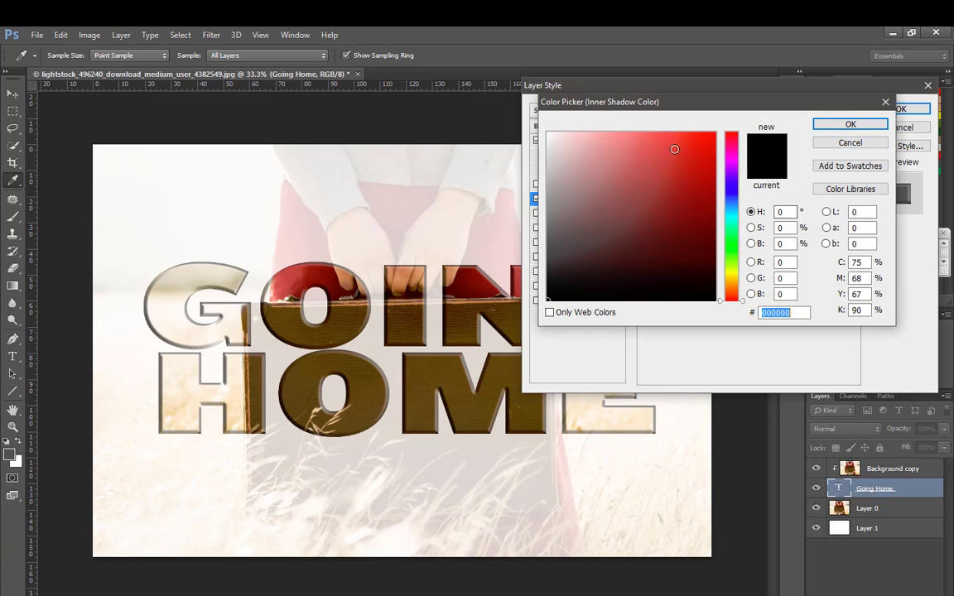
left_click(671, 160)
mouse_move(673, 157)
left_mouse_down()
mouse_move(708, 155)
mouse_move(710, 179)
mouse_move(699, 171)
left_mouse_up()
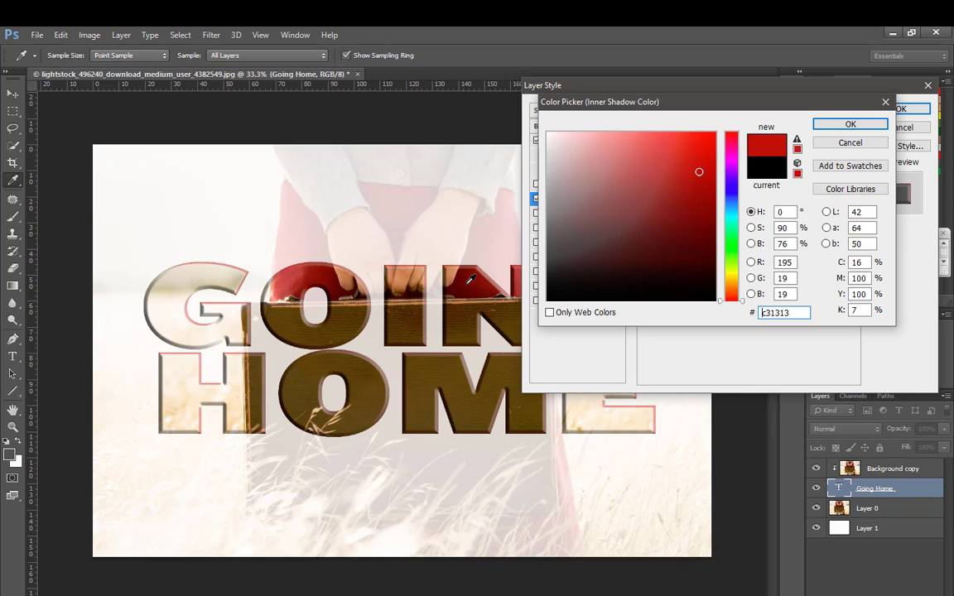
left_click(325, 266)
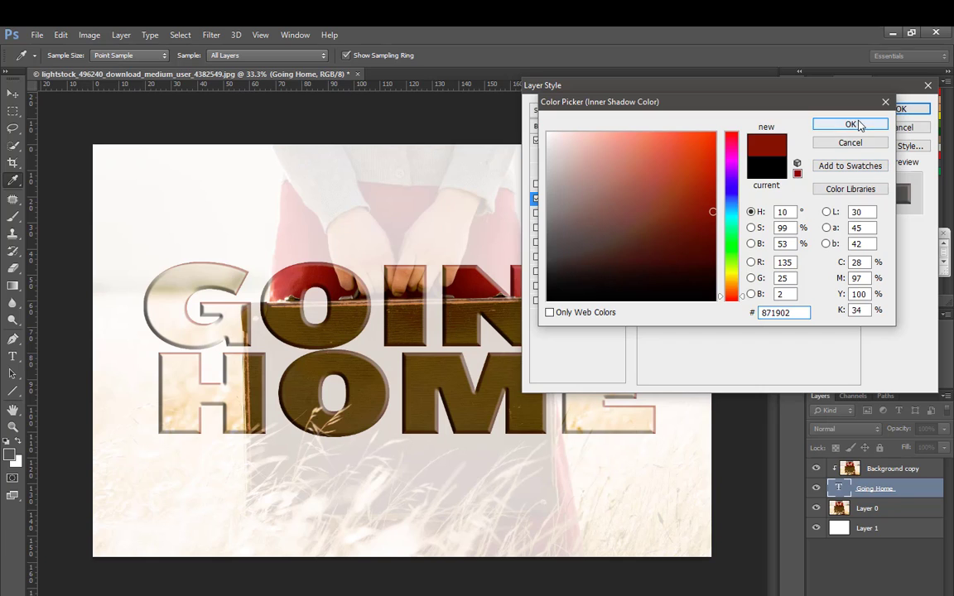
key("Return")
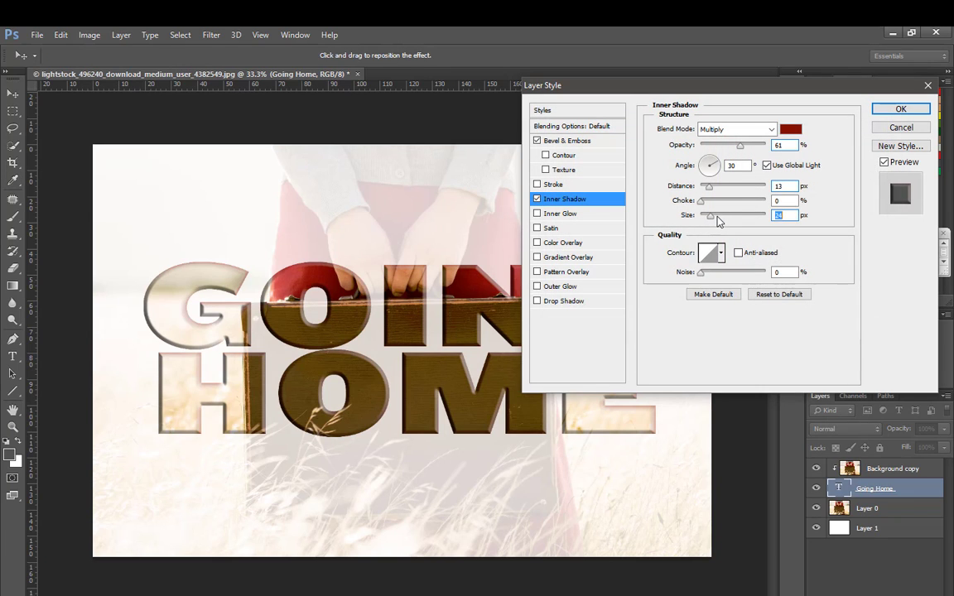
left_click(717, 129)
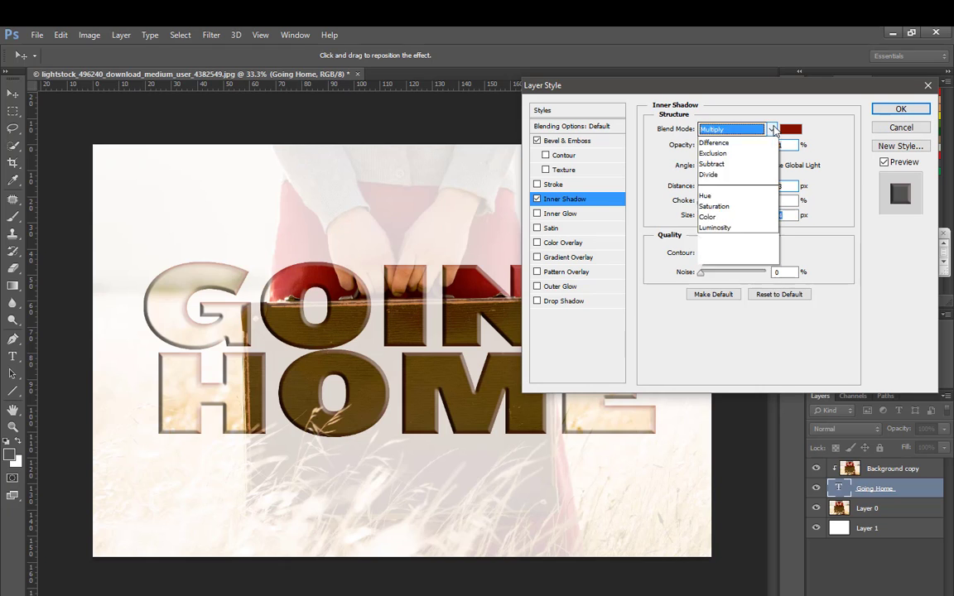
left_click(717, 303)
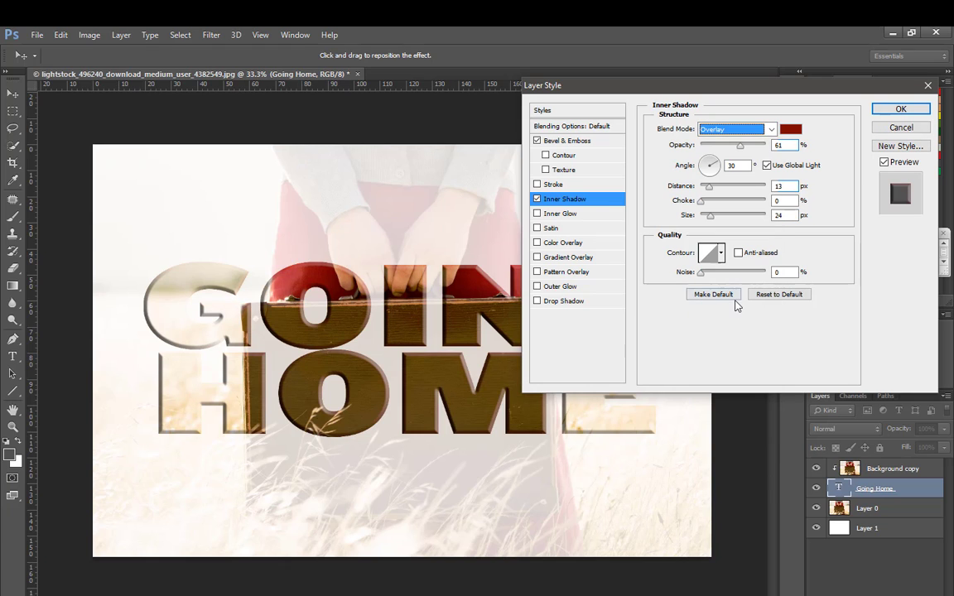
left_click(743, 131)
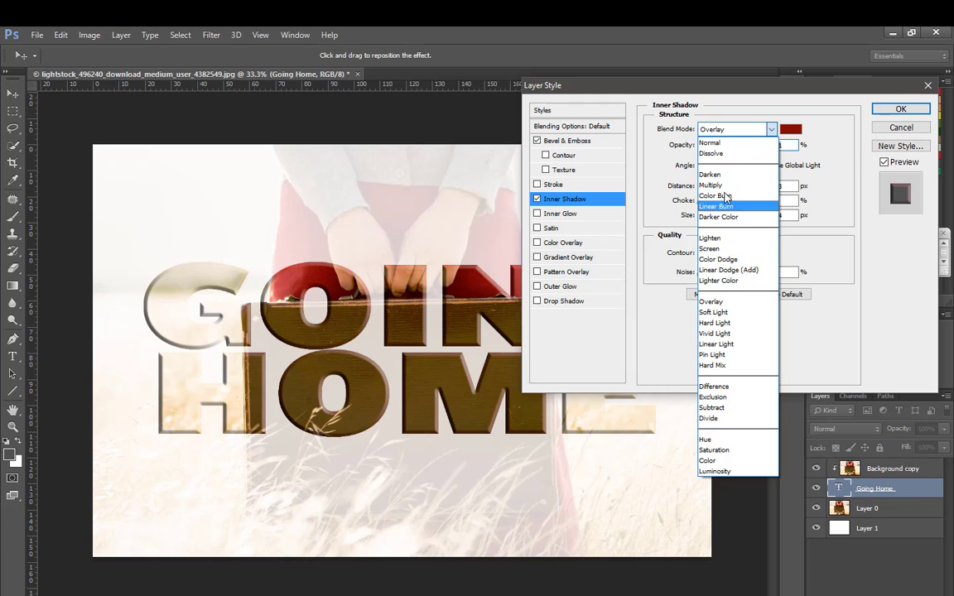
left_click(733, 172)
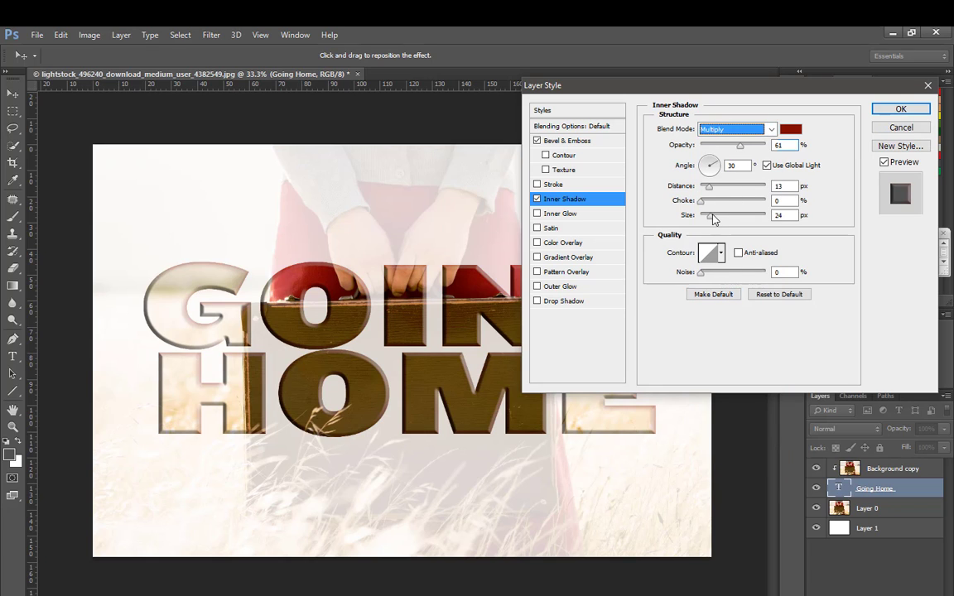
Increase the inner shadow's size to 40 px
left_click_drag(710, 216, 714, 216)
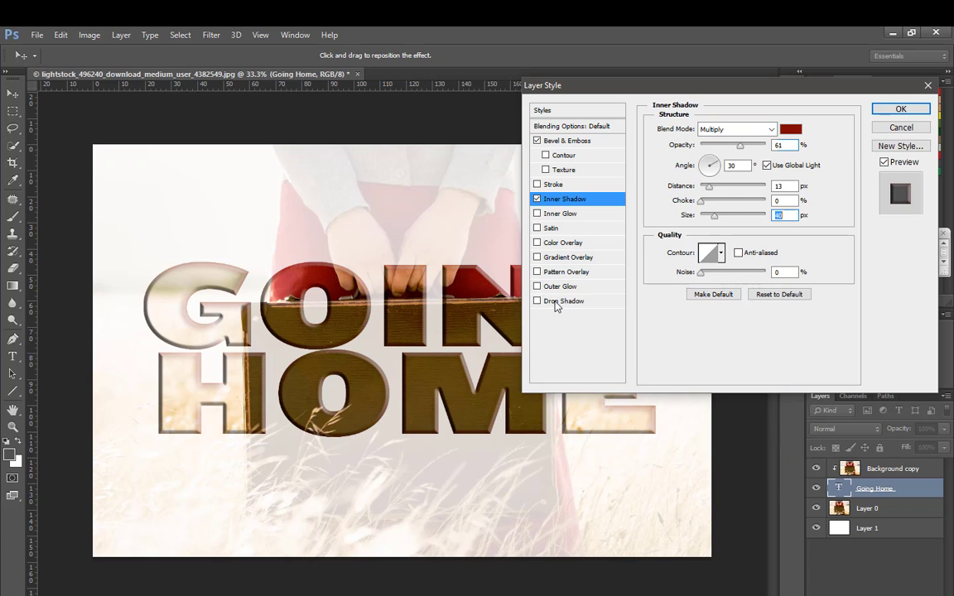
Add a Drop Shadow with a distance of 19 px and an angle of about 121°, and toggle Use Global Light off and on
left_click(559, 301)
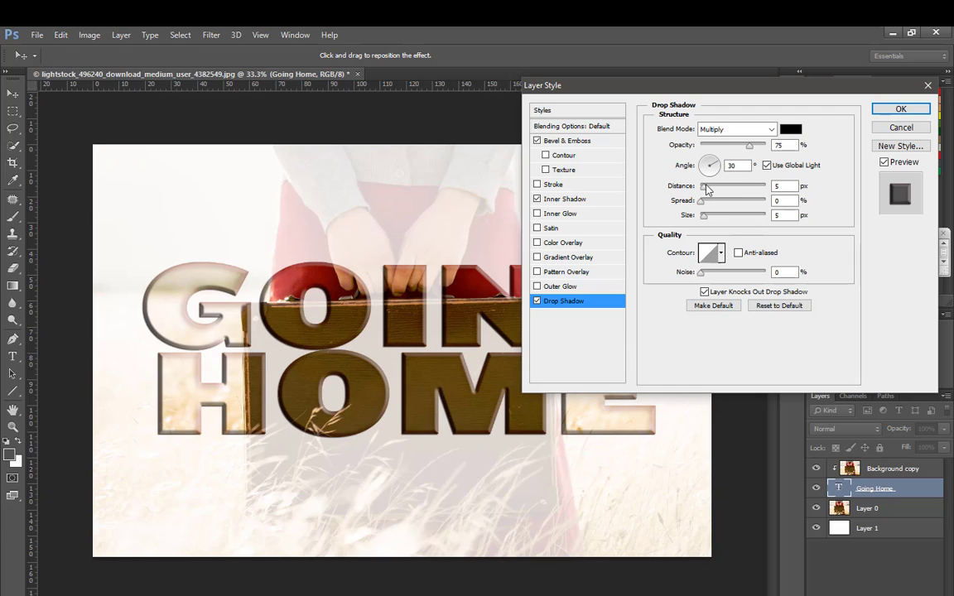
left_click_drag(704, 186, 716, 189)
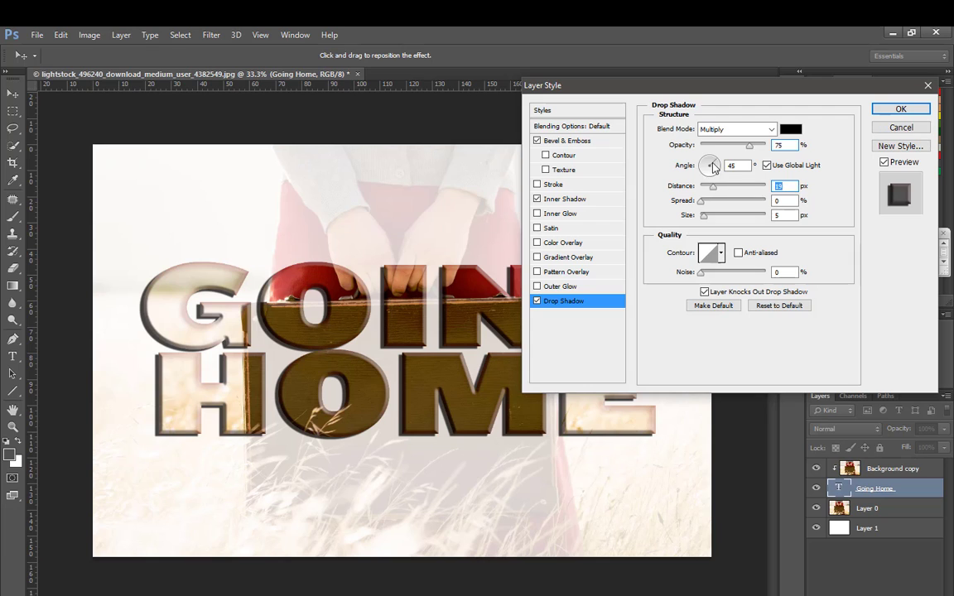
left_click_drag(714, 166, 708, 160)
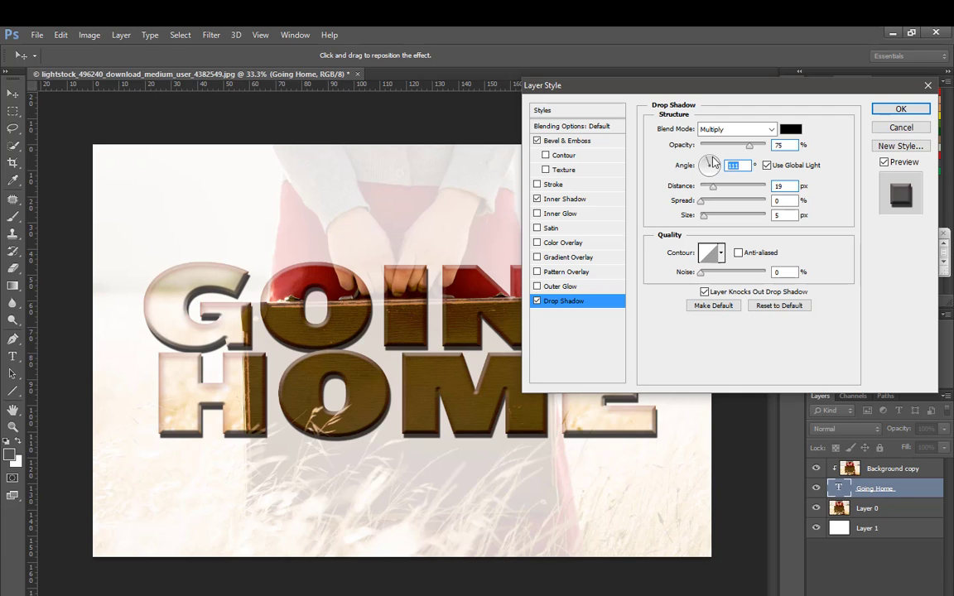
mouse_move(714, 162)
left_mouse_down()
mouse_move(718, 170)
mouse_move(708, 165)
left_mouse_up()
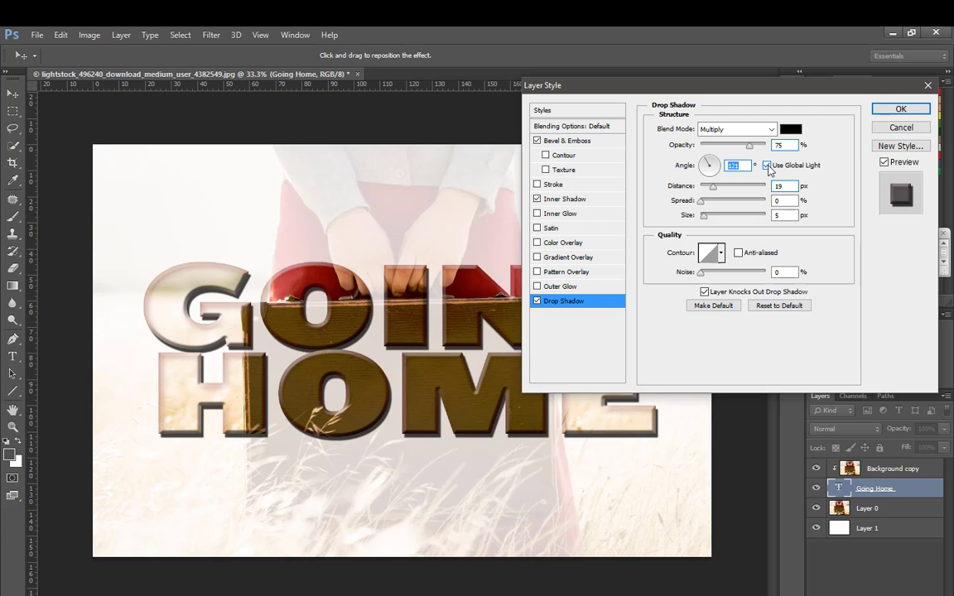
left_click(768, 166)
left_click(767, 166)
Add an outside Stroke of about 8 px in dark red 5f0d07 to the Going Home text and apply the layer styles
left_click(556, 188)
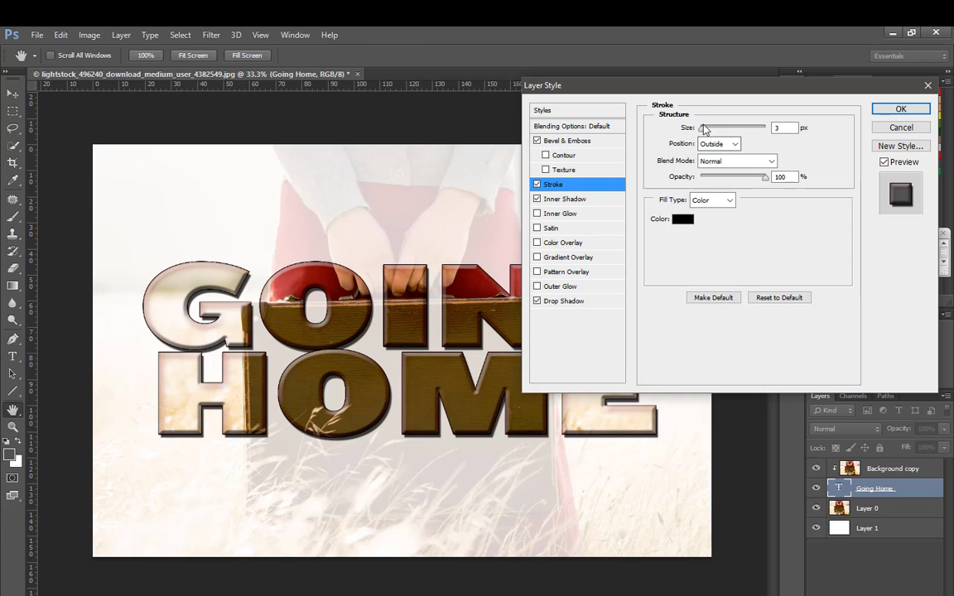
left_click_drag(702, 130, 705, 130)
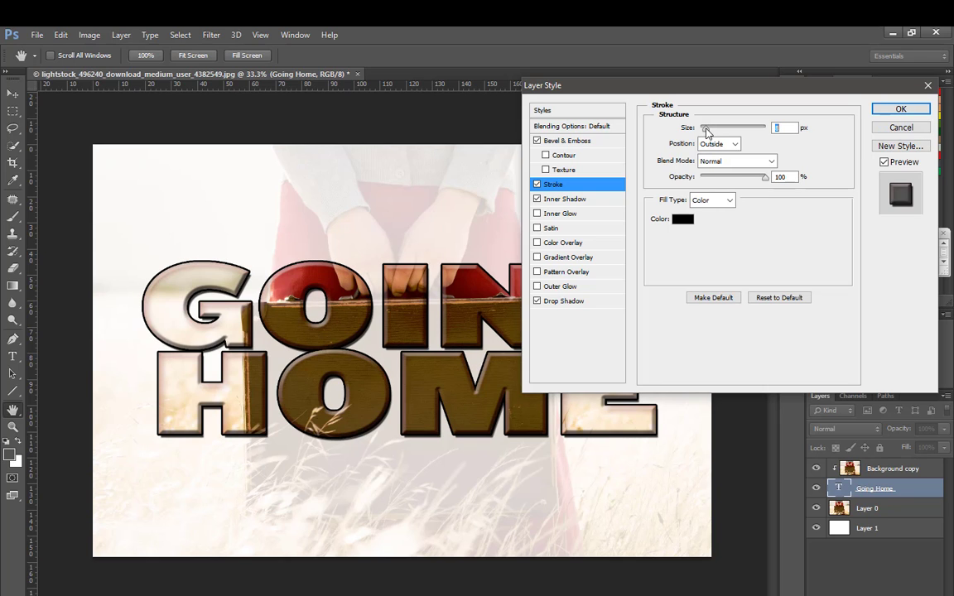
left_click(683, 219)
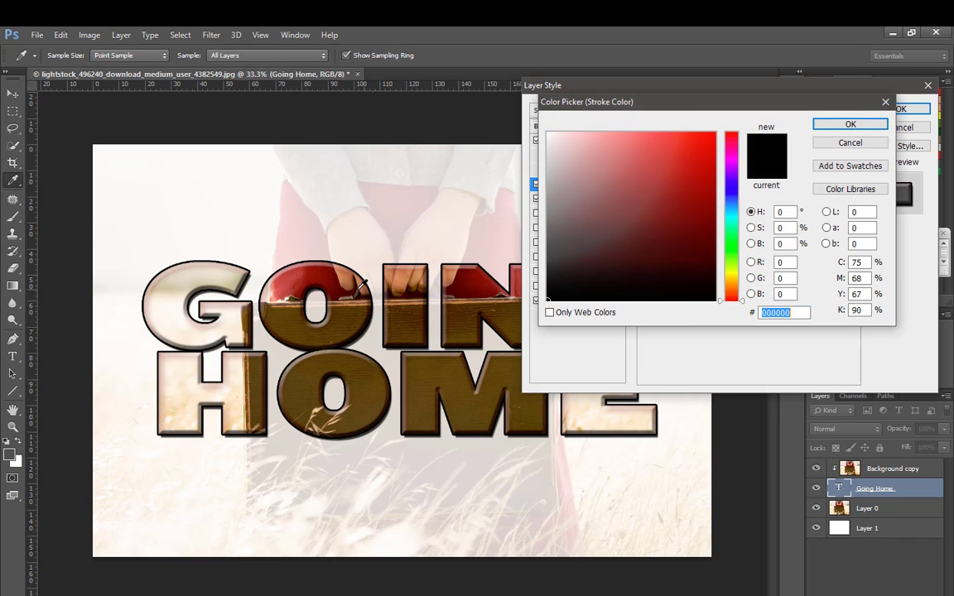
left_click(323, 269)
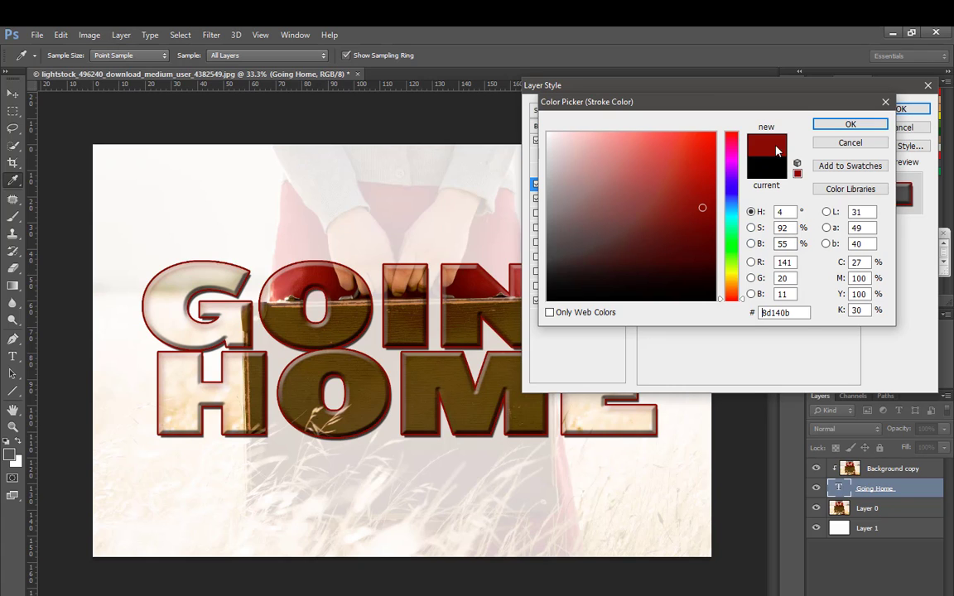
left_click_drag(705, 217, 704, 239)
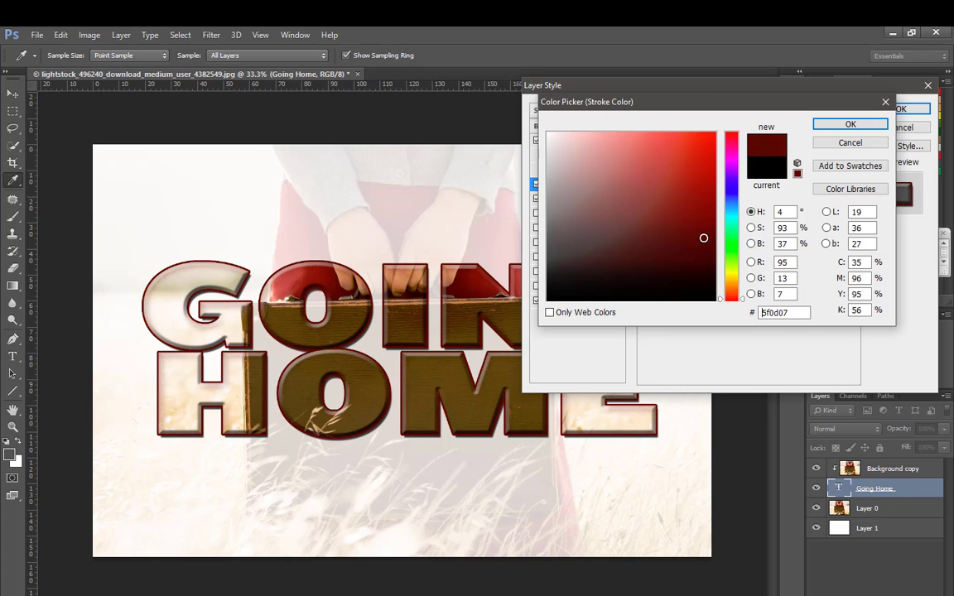
left_click(840, 129)
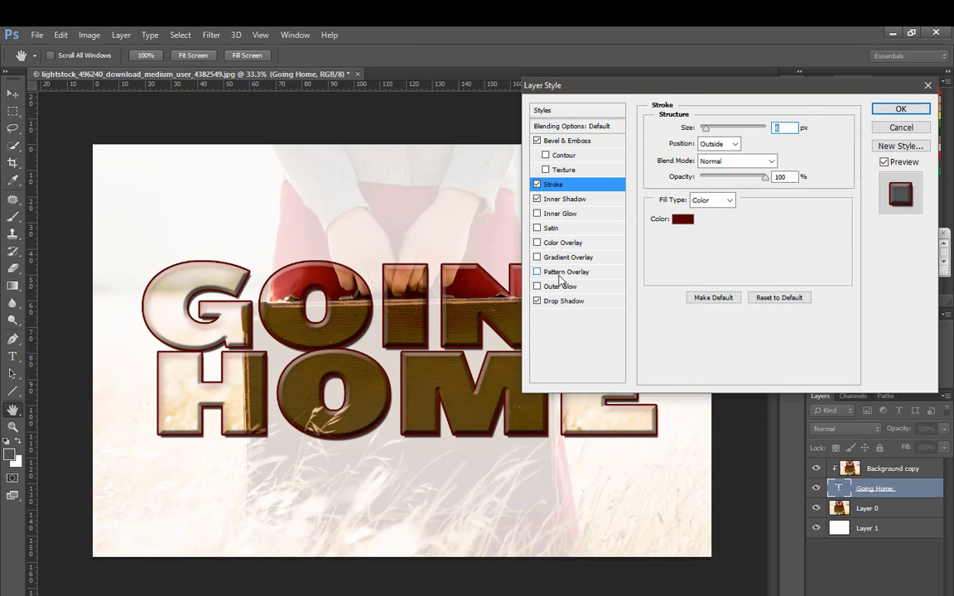
left_click(900, 108)
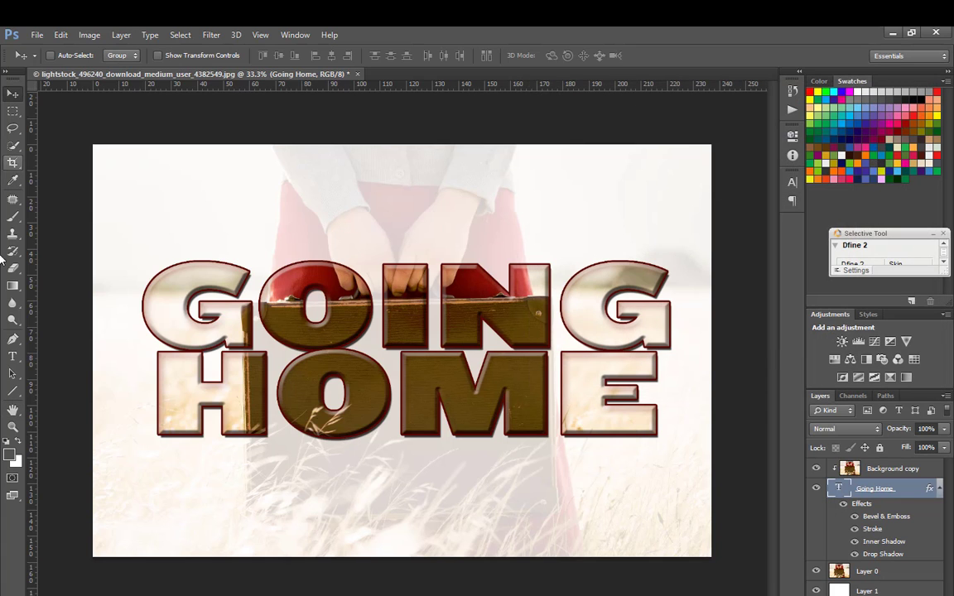
Add a new text line reading "Tonye" above the word GOING, using Knockout at 24 pt
left_click(13, 356)
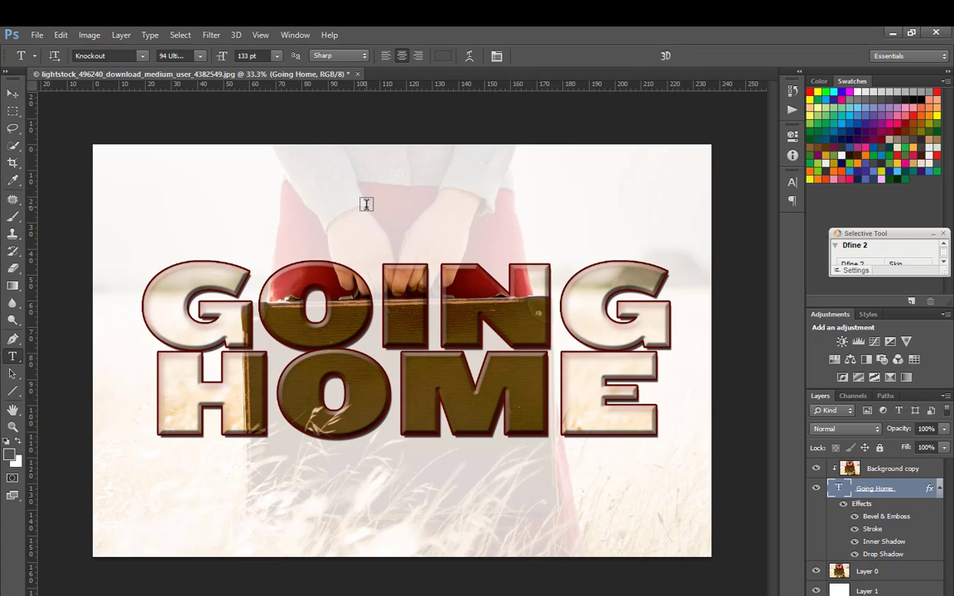
left_click(276, 217)
type("sdhkf")
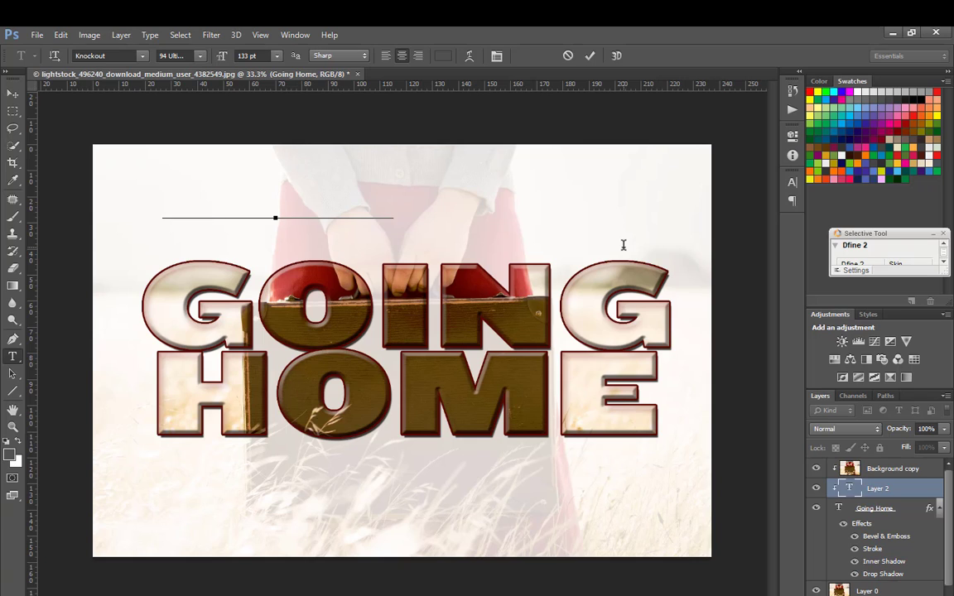
key("ctrl+a")
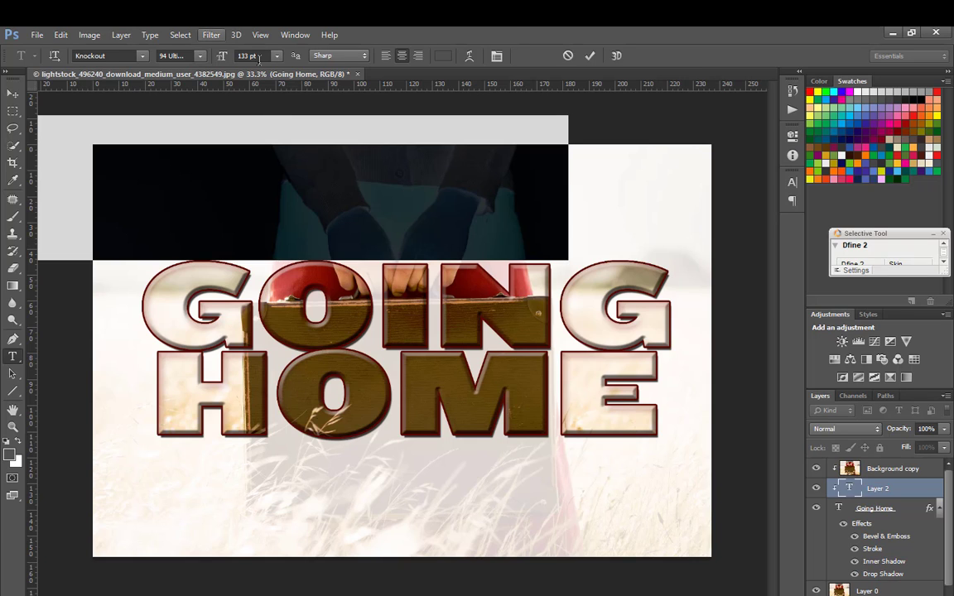
left_click(277, 55)
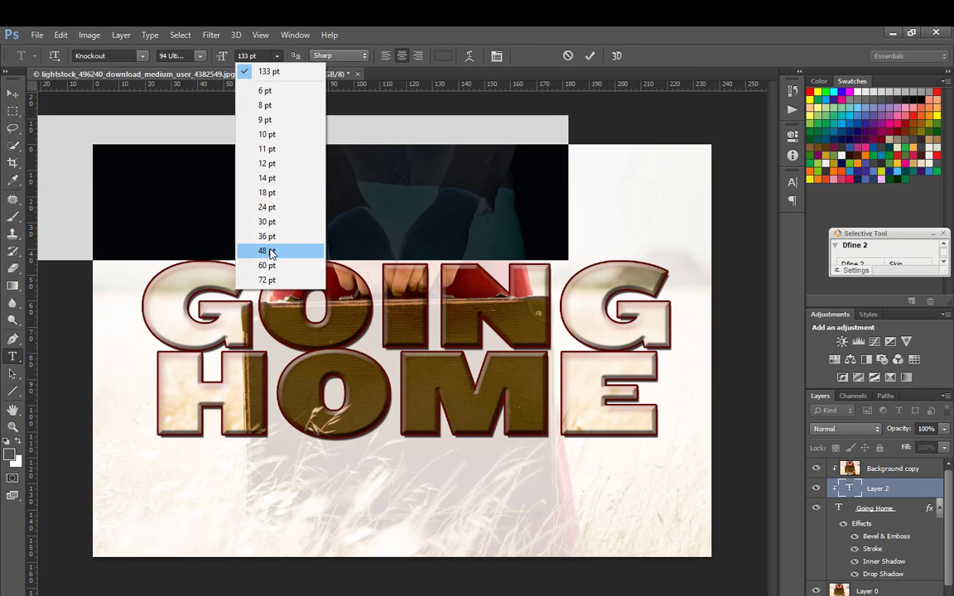
left_click(273, 209)
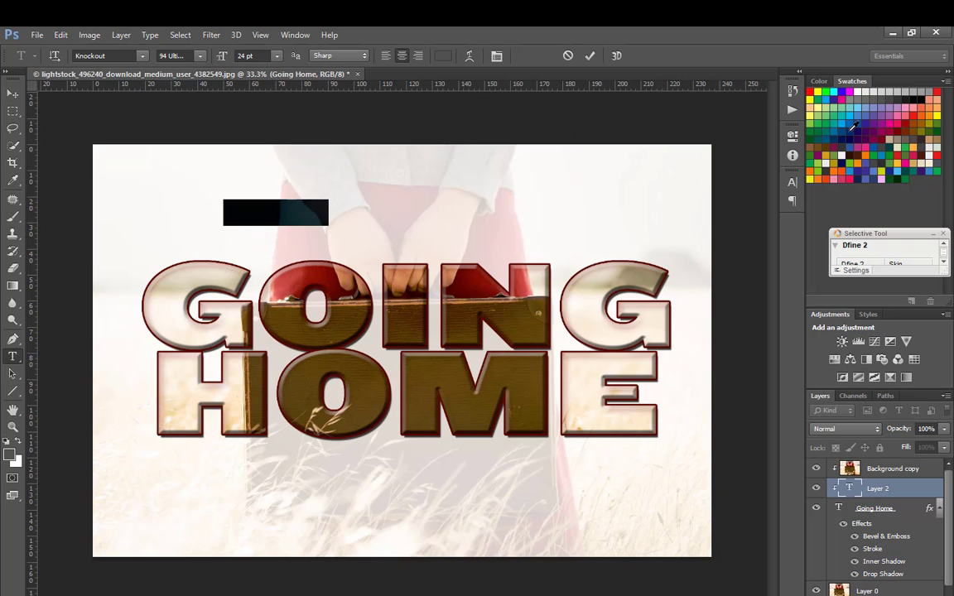
left_click(12, 94)
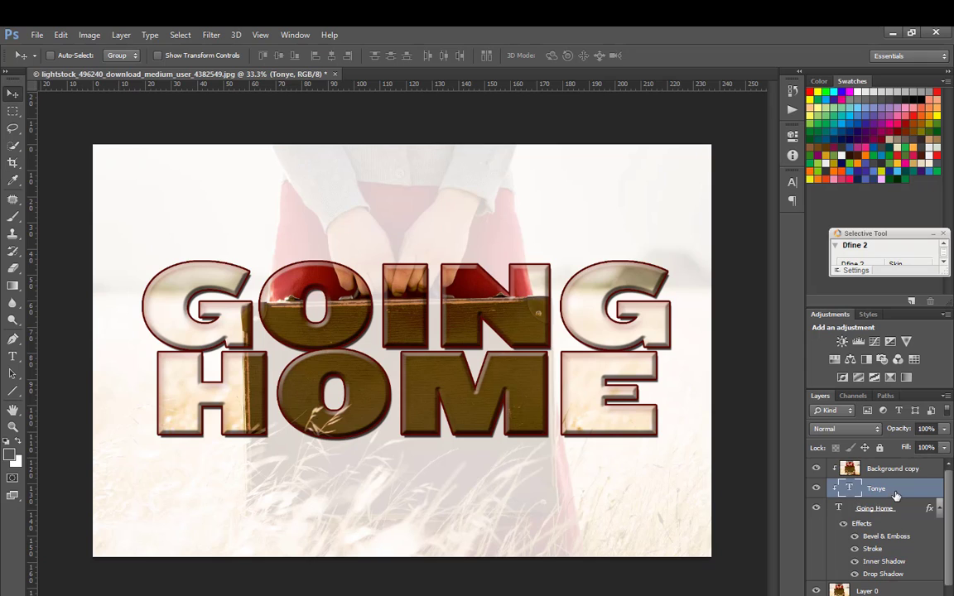
Move the new text layer above Background copy and release it from the clipping mask
left_click_drag(896, 495, 893, 466)
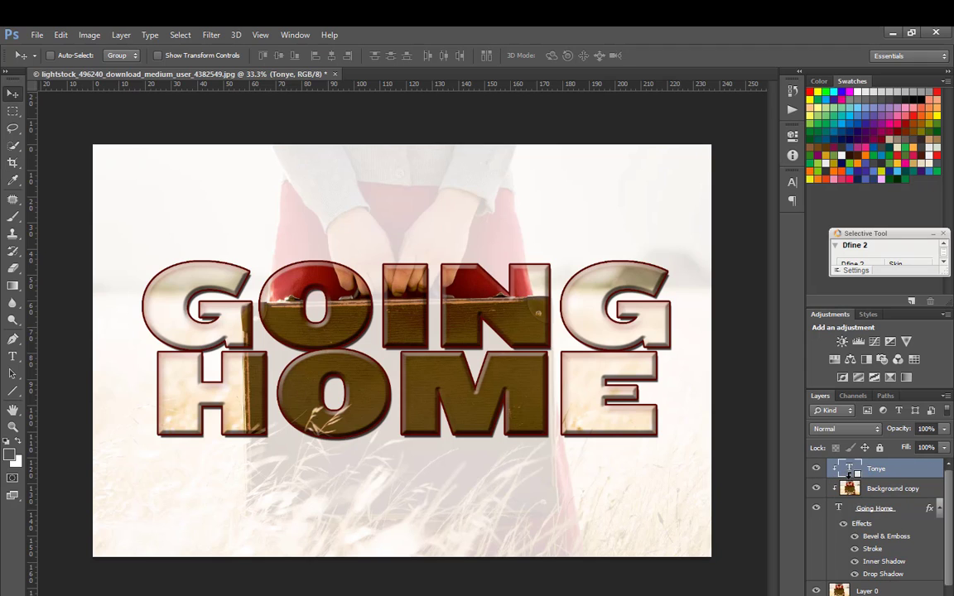
key("ctrl+alt+g")
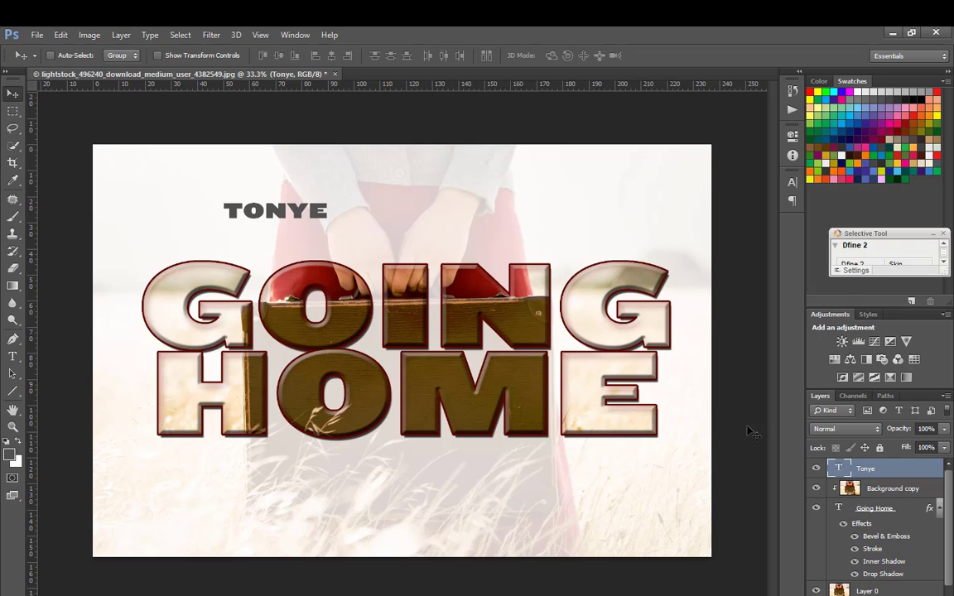
Extend the small text line so it reads "TONYECREATES PRESENTS"
double_click(841, 474)
left_click(339, 210)
type("CREATES")
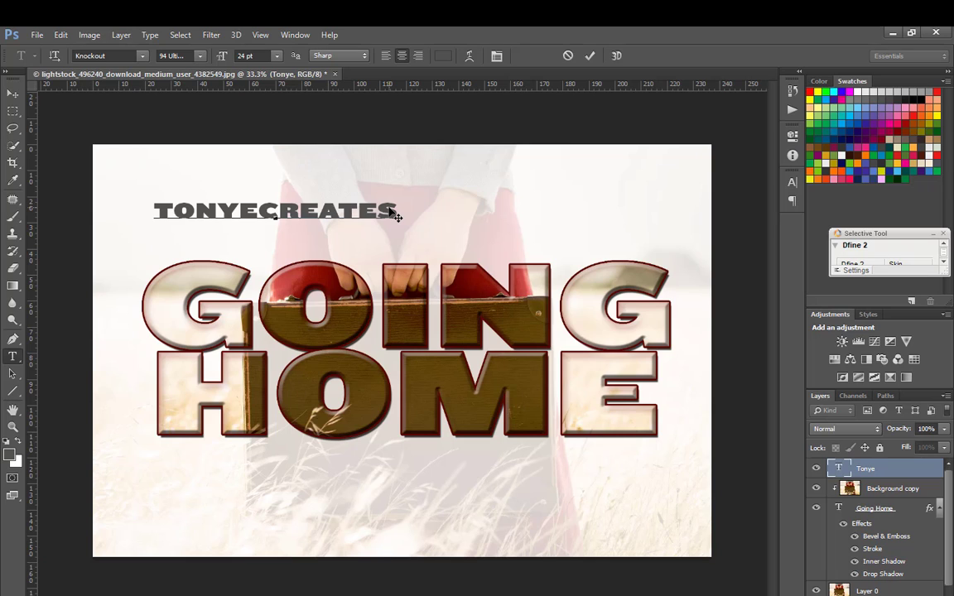
type(" PRESENTS")
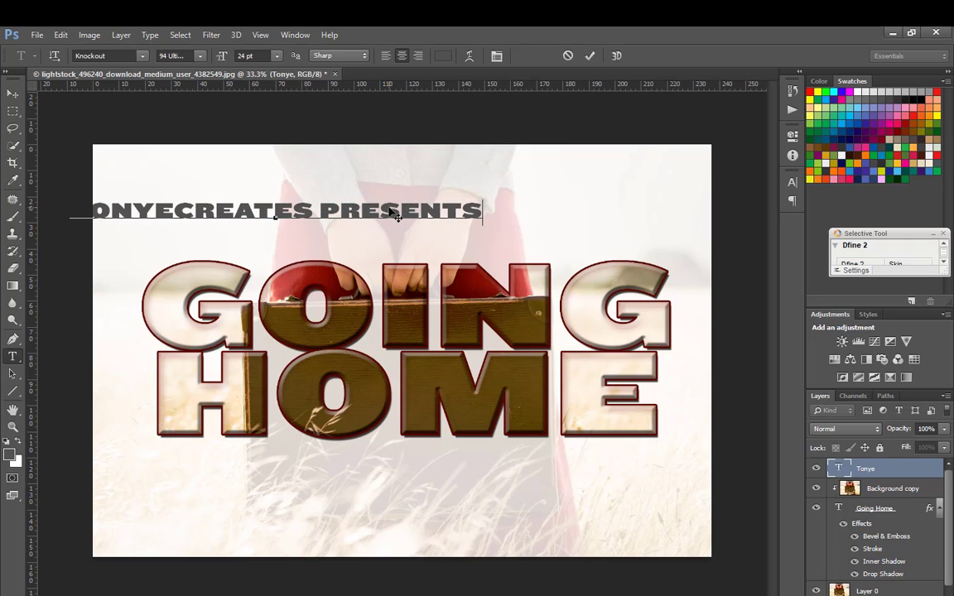
Change the font style of the whole TONYECREATES PRESENTS line to Knockout's 50 Welt... weight
key("ctrl+a")
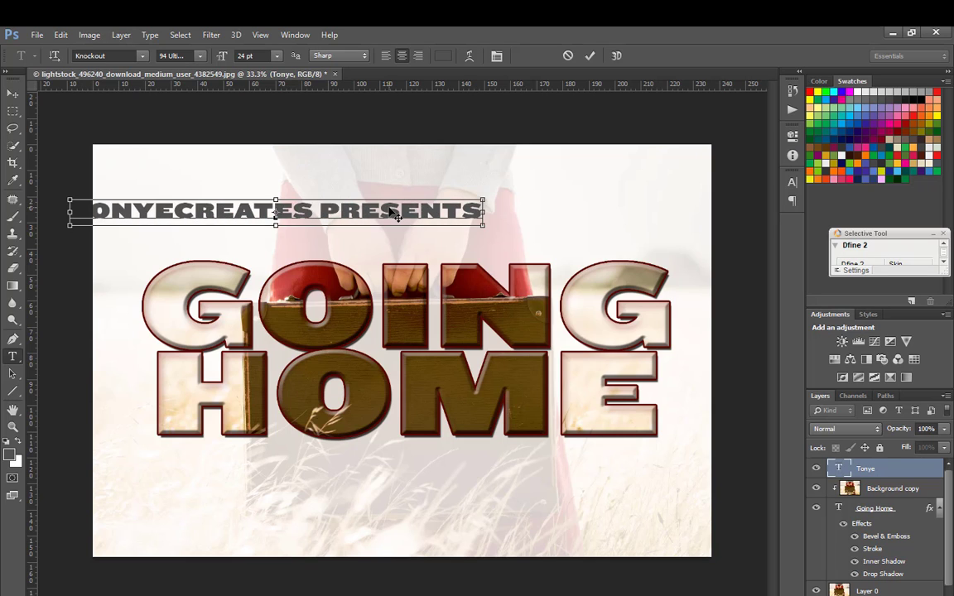
left_click(200, 56)
scroll(199, 207, "up", 1)
left_click(195, 187)
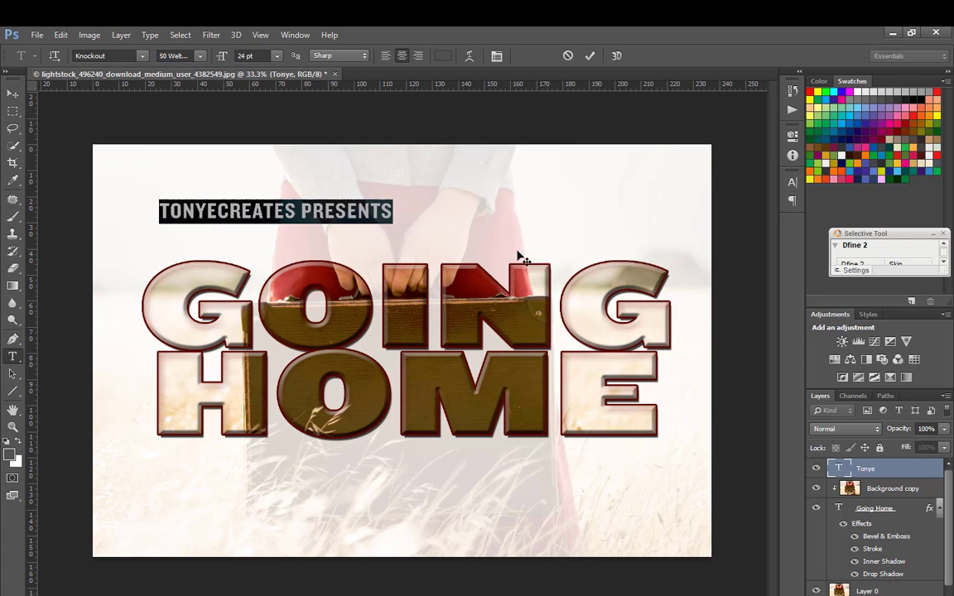
Widen the letter spacing of the TONYECREATES PRESENTS line and position it roughly centered just above GOING
left_click_drag(294, 213, 439, 220)
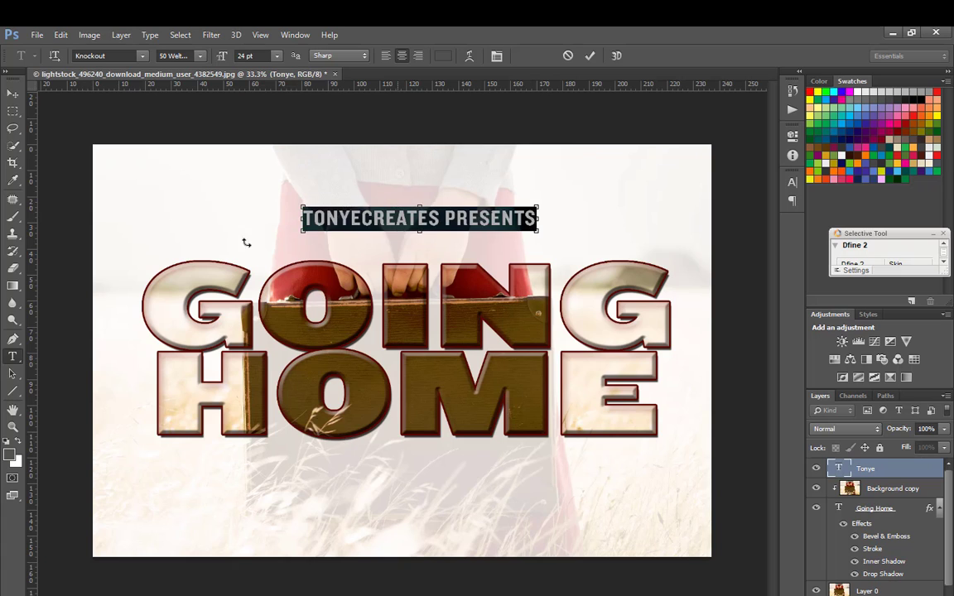
key("alt+Right")
key("alt+Right")
key("alt+Right")
key("alt+Right")
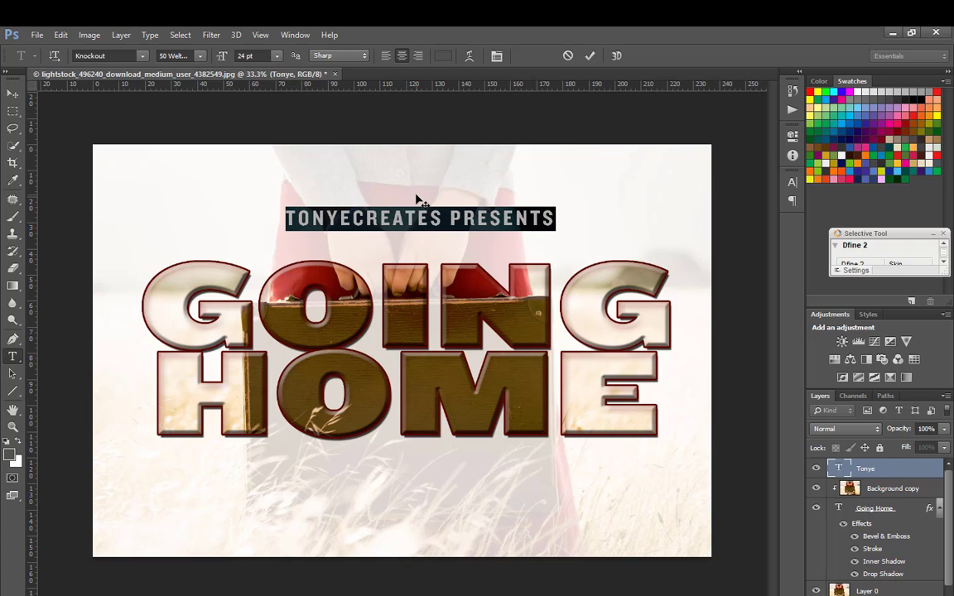
left_click(12, 92)
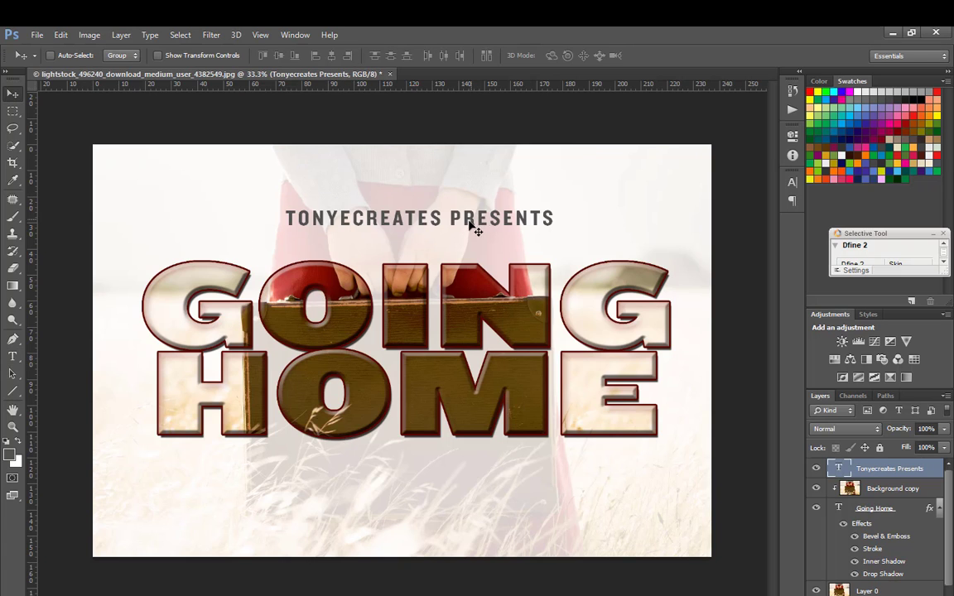
left_click_drag(470, 225, 465, 231)
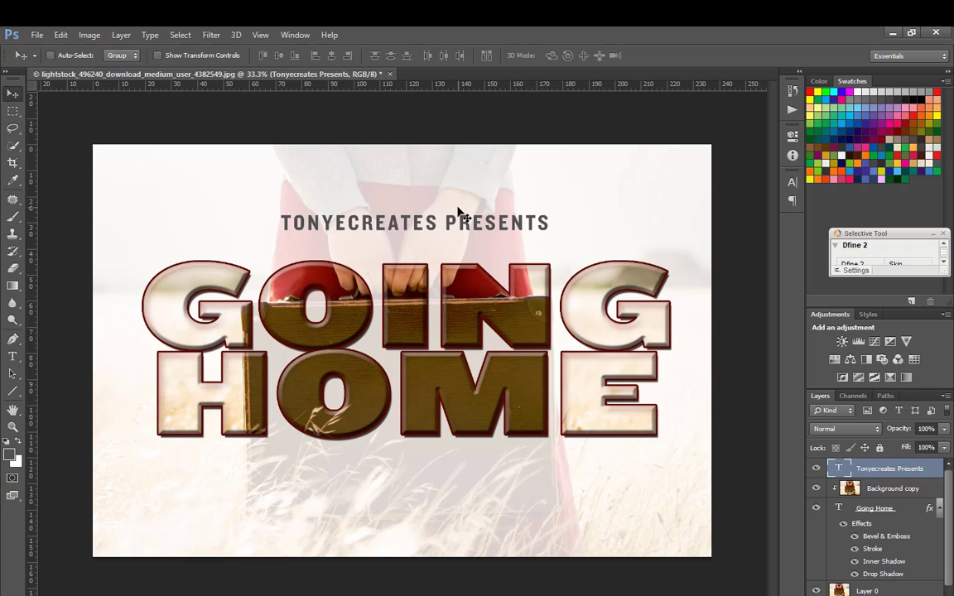